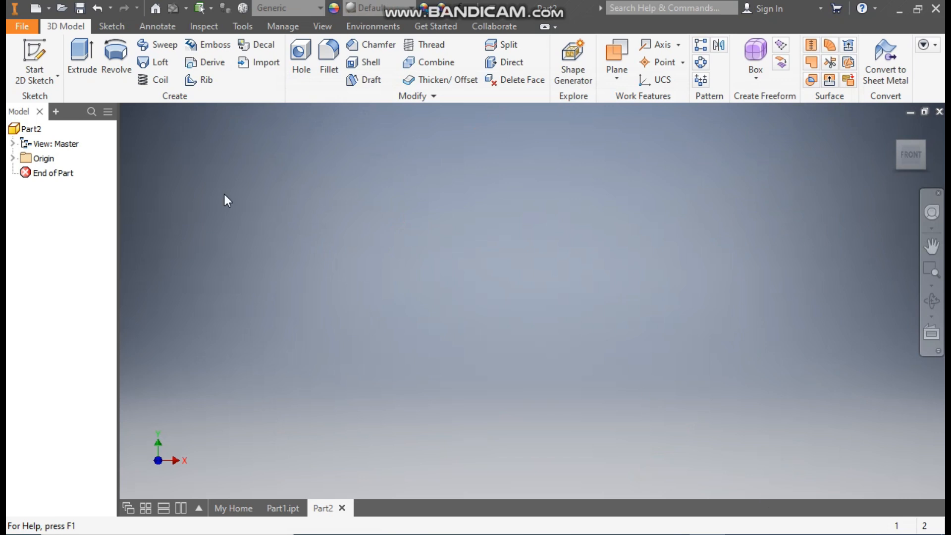
On the front plane, sketch a stepped line profile from the origin, about 14.6 mm wide and 19.6 mm tall, ending in a downward slanted line.
left_click(37, 46)
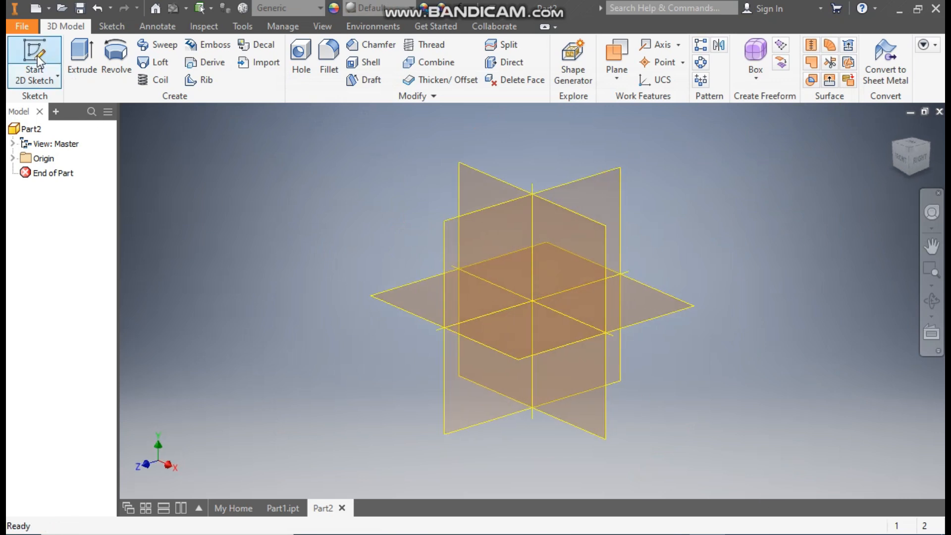
left_click(481, 179)
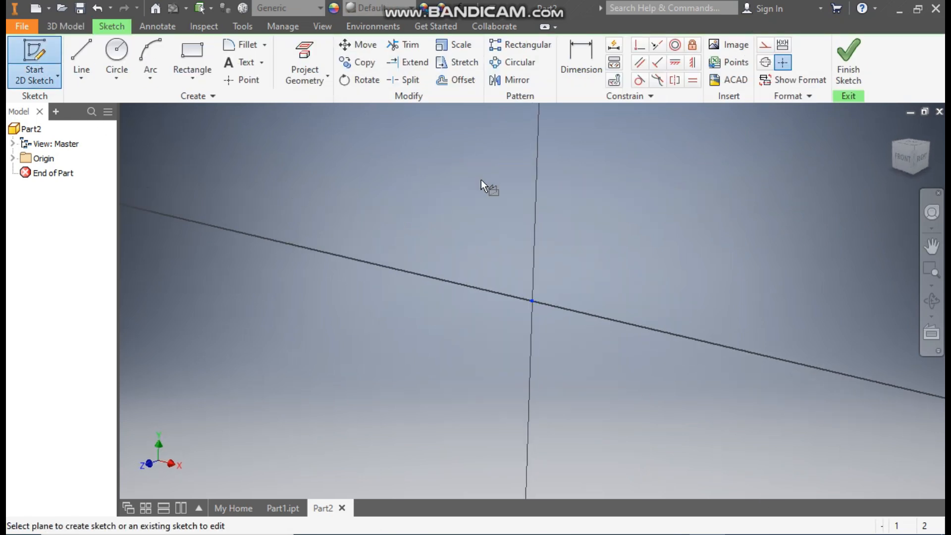
left_click(81, 44)
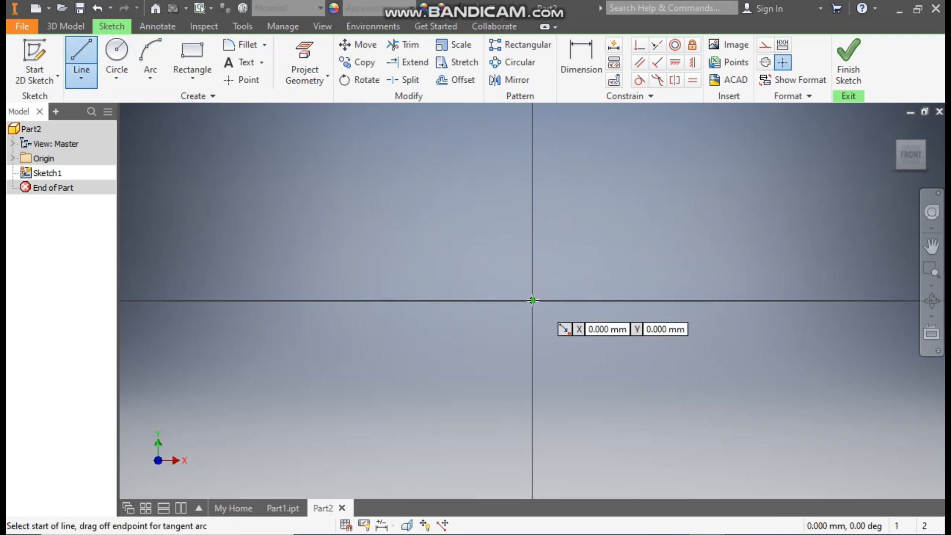
left_click(532, 301)
left_click(365, 301)
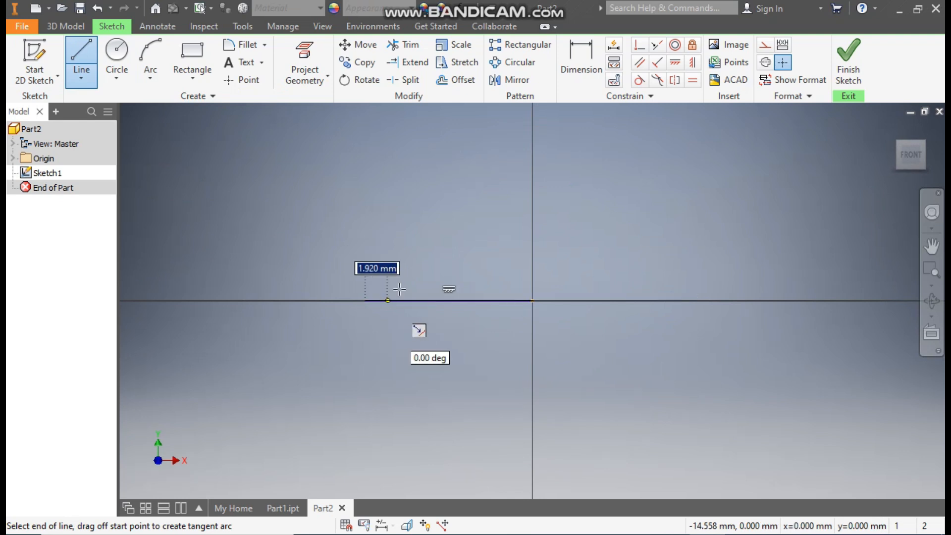
left_click(365, 206)
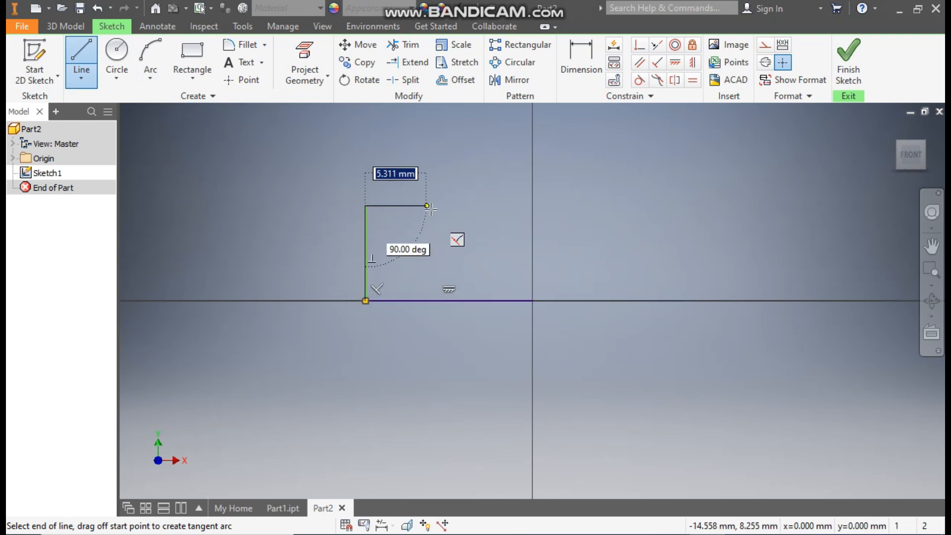
middle_click_drag(429, 210, 425, 307)
left_click(426, 303)
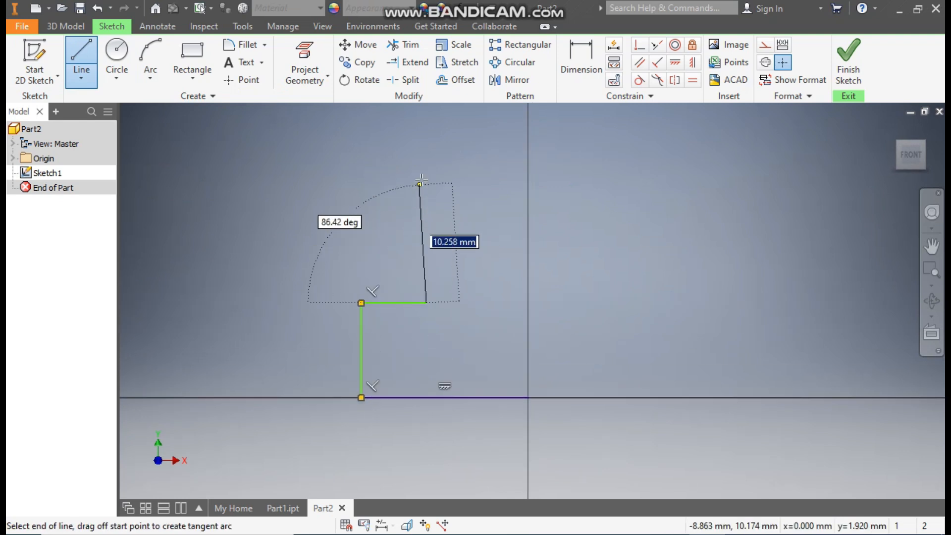
left_click(444, 172)
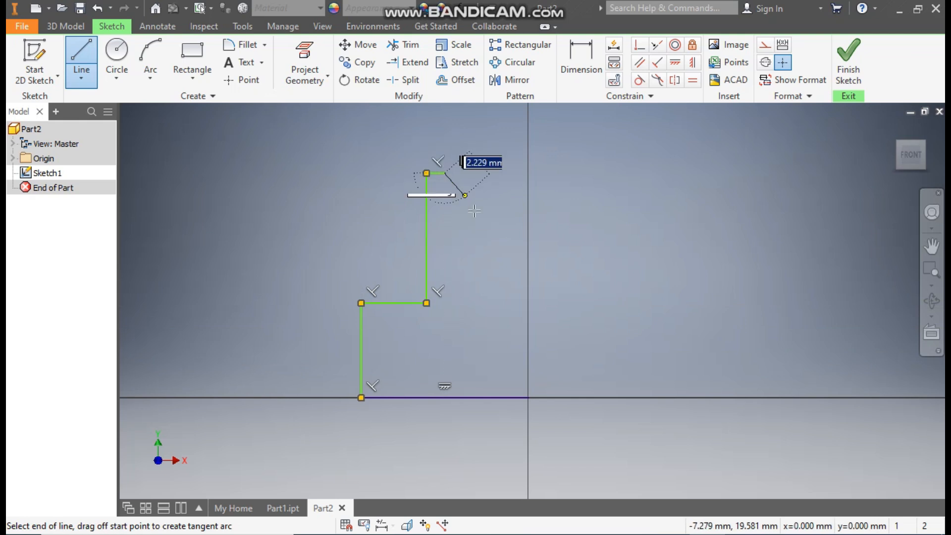
left_click(498, 277)
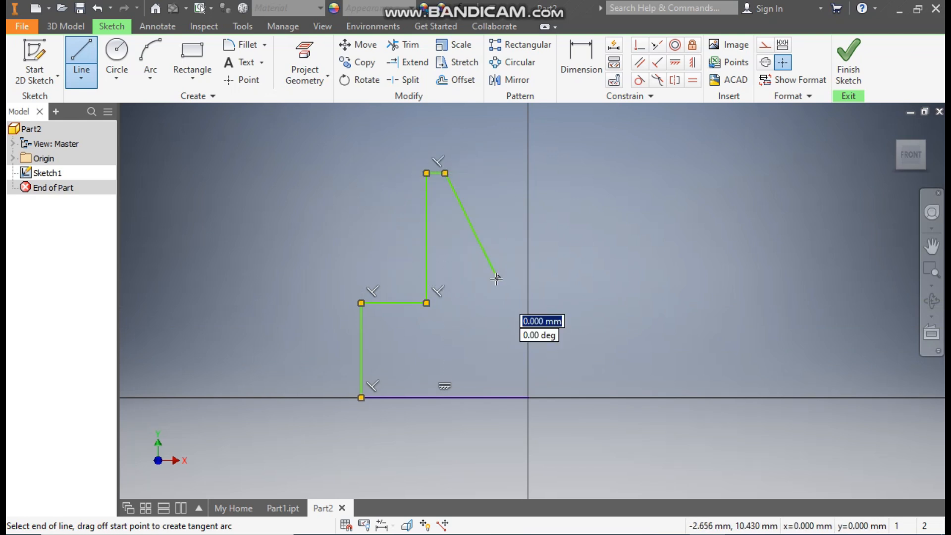
key("Escape")
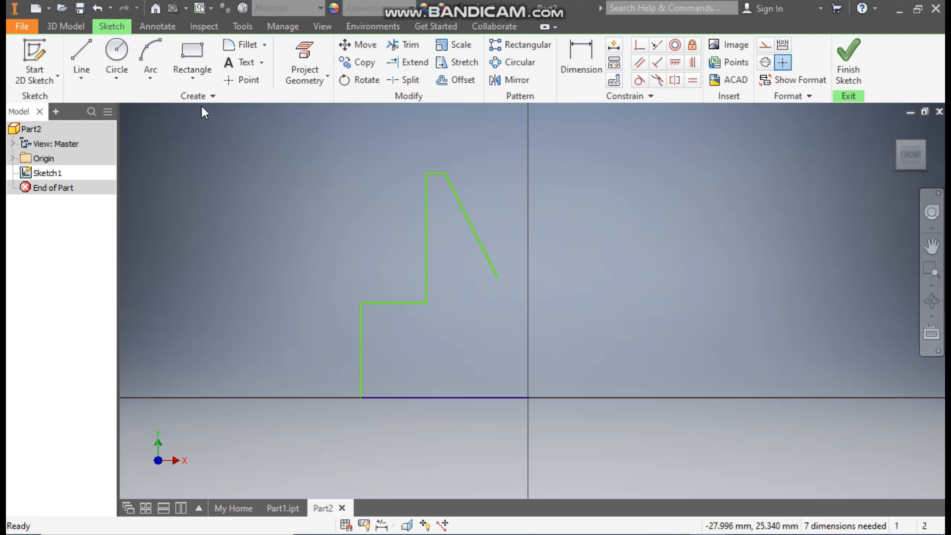
Draw a three-point arc from the slanted line's lower end, curving below and crossing the vertical axis.
left_click(156, 79)
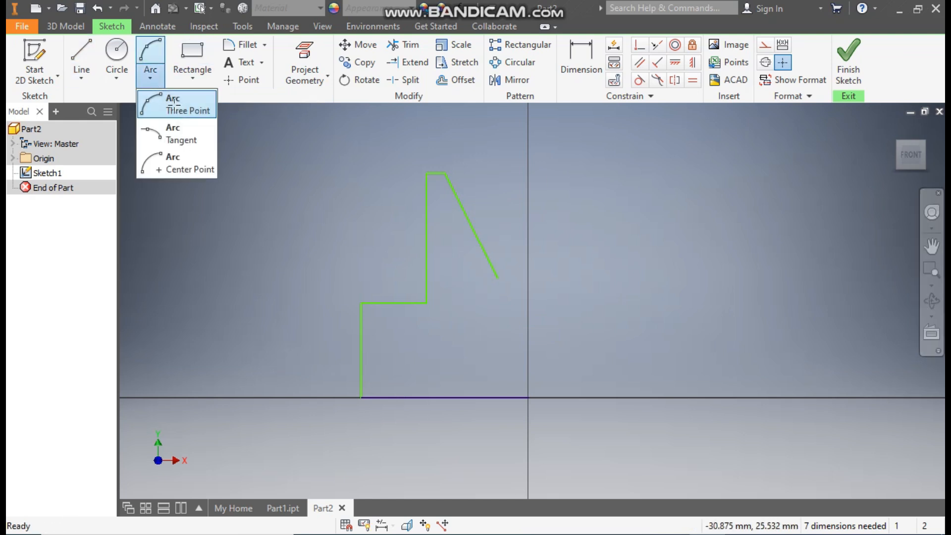
left_click(171, 103)
left_click(497, 279)
left_click(577, 291)
left_click(545, 313)
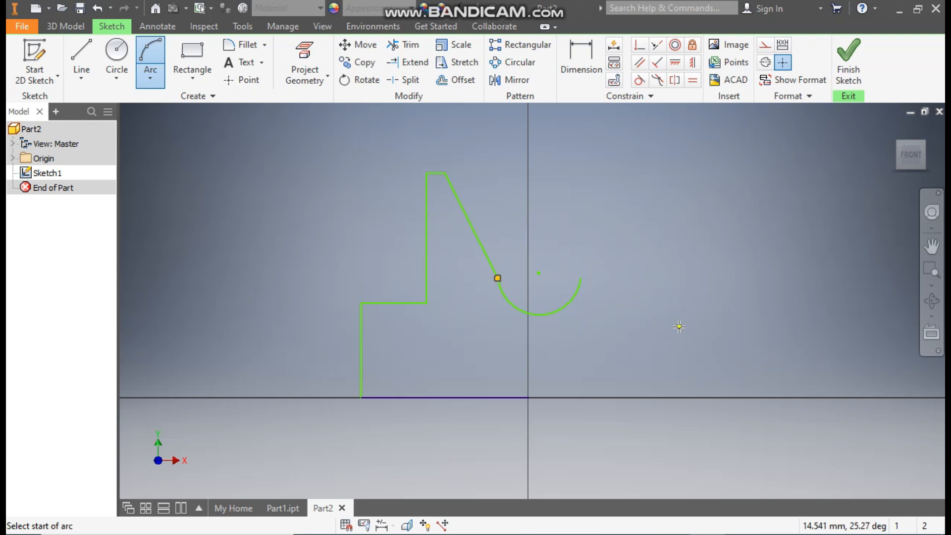
key("Escape")
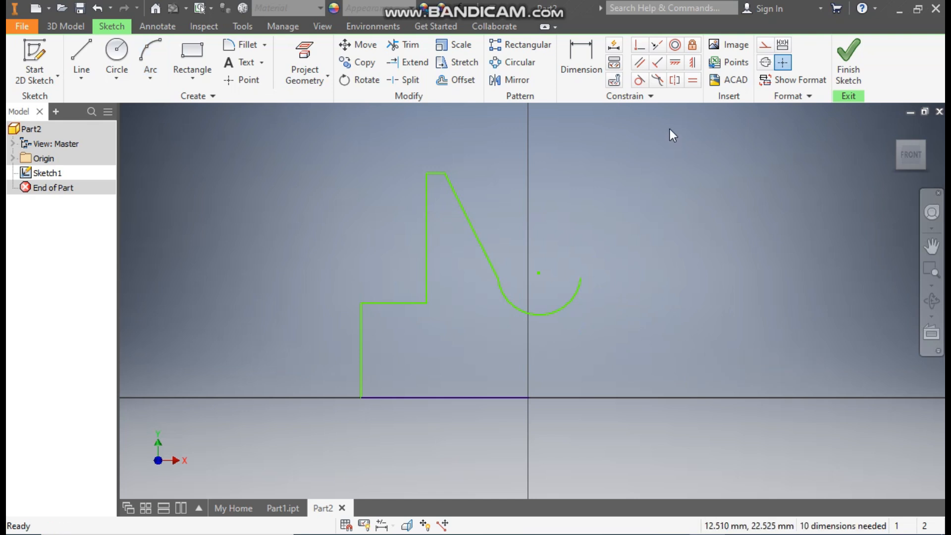
Make the arc tangent to the slanted line.
left_click(639, 79)
left_click(513, 307)
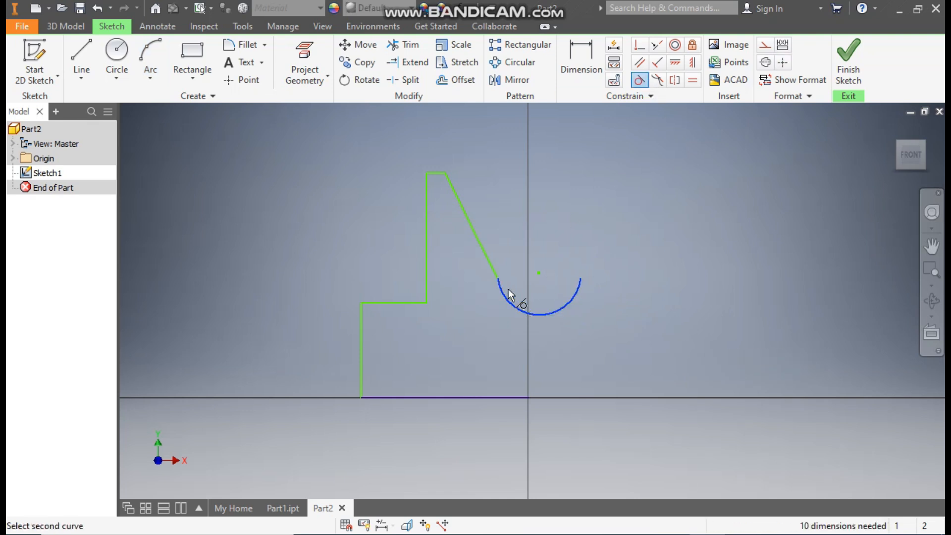
left_click(493, 271)
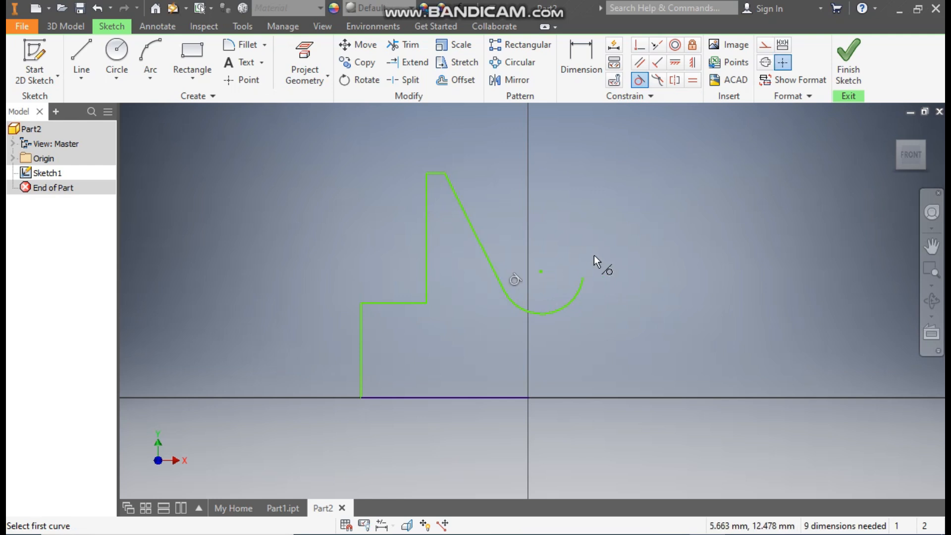
key("Escape")
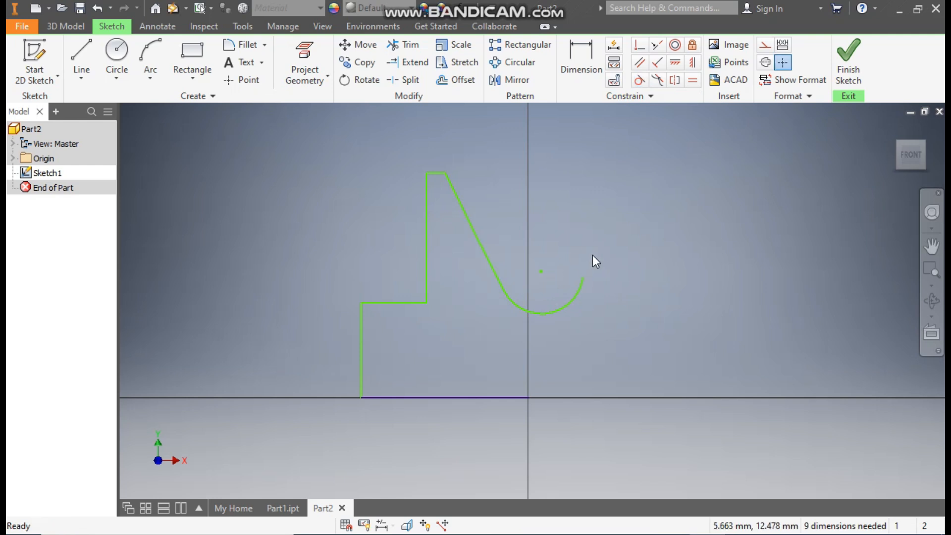
Align the arc's centre point vertically with the sketch origin.
left_click(692, 63)
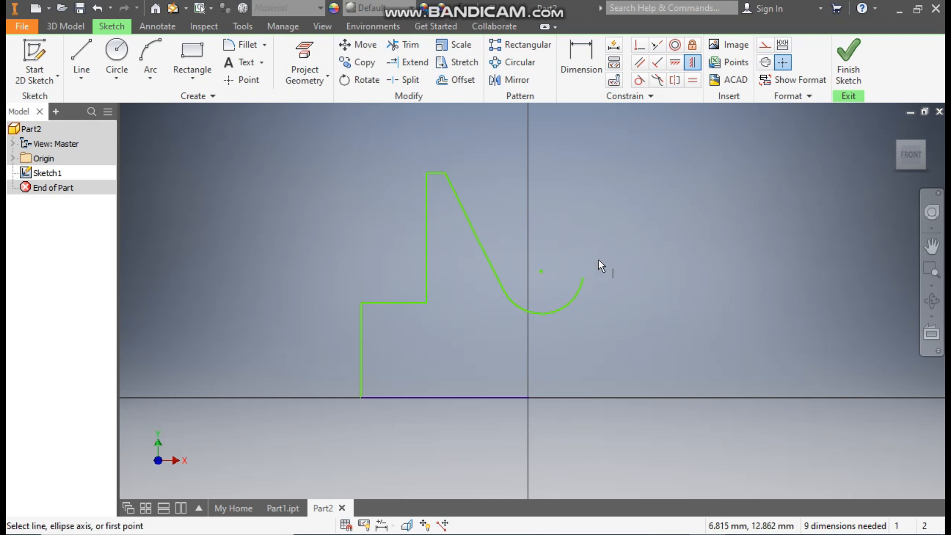
left_click(544, 272)
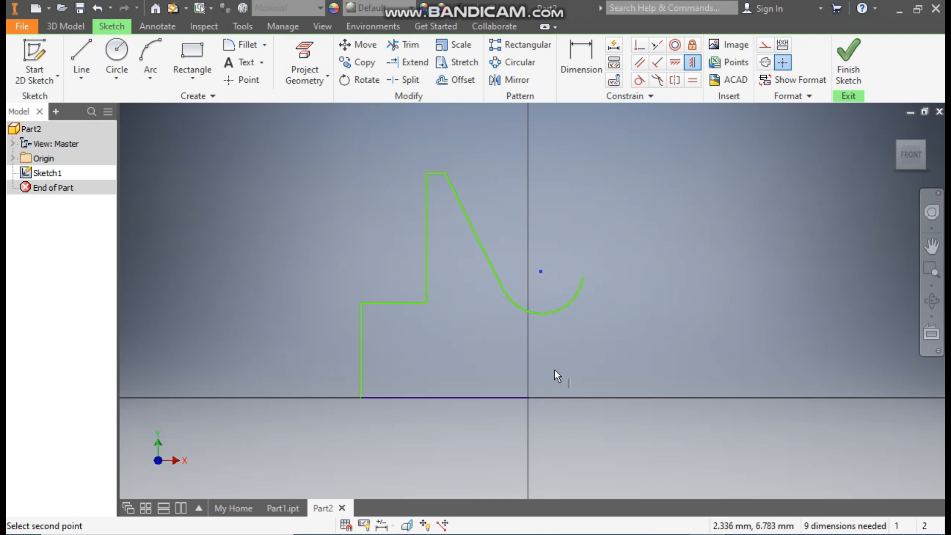
left_click(528, 398)
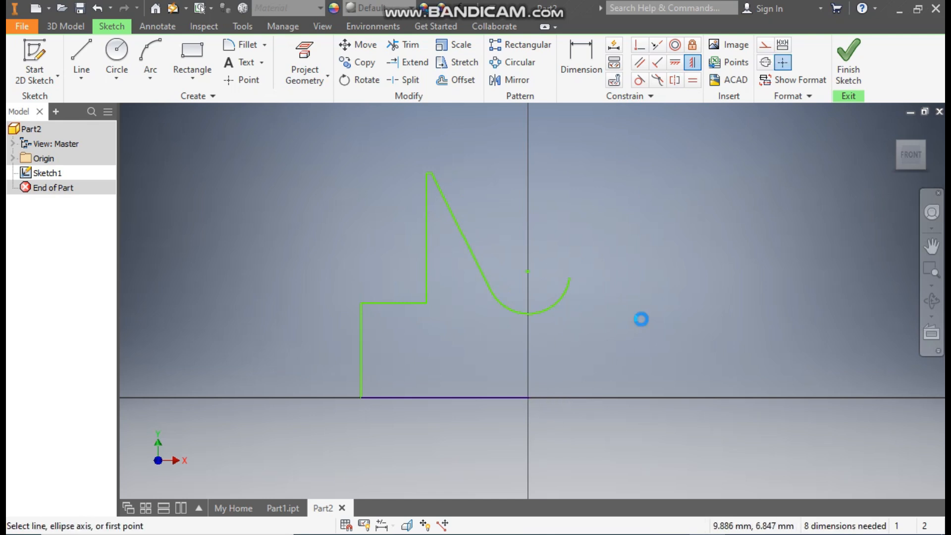
key("Escape")
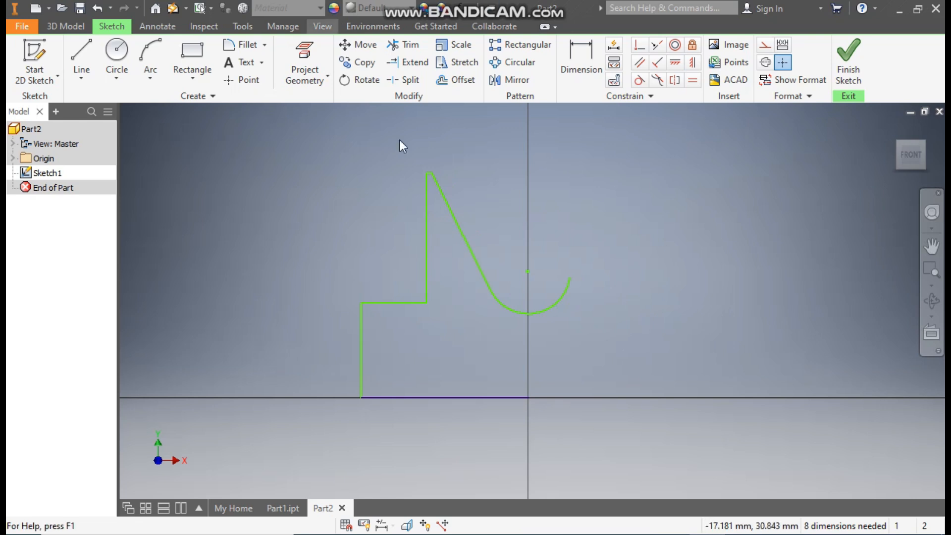
Dimension the profile's overall height from the base line to the top edge as 110 mm.
left_click(582, 74)
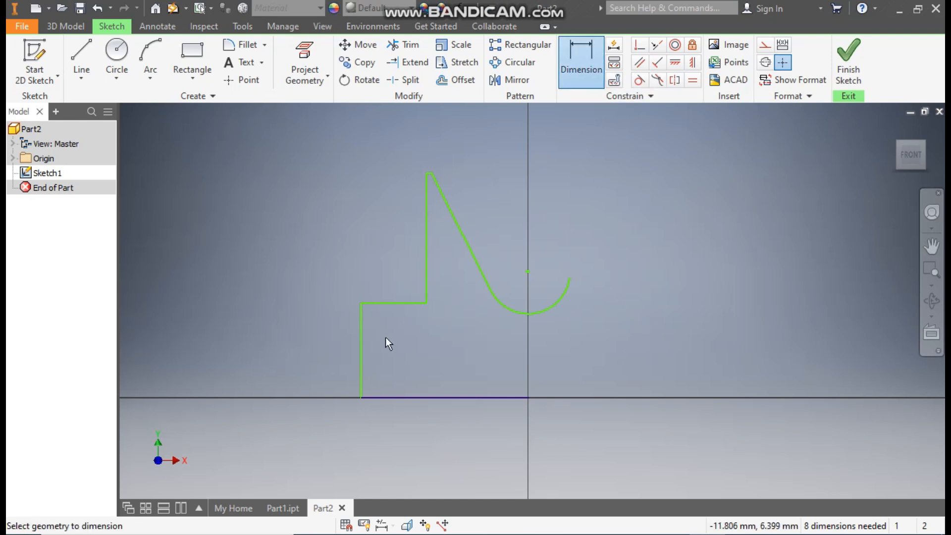
left_click(431, 174)
left_click(435, 396)
left_click(282, 345)
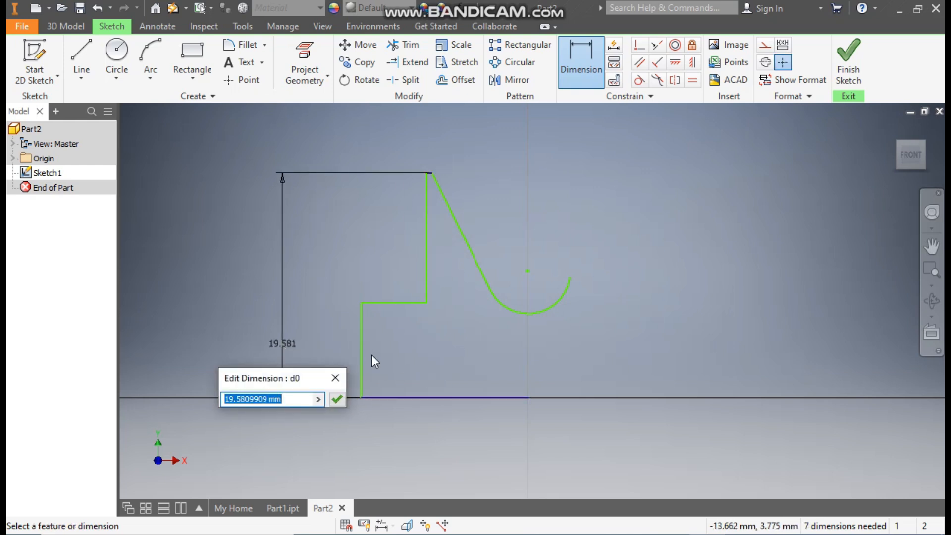
type("120")
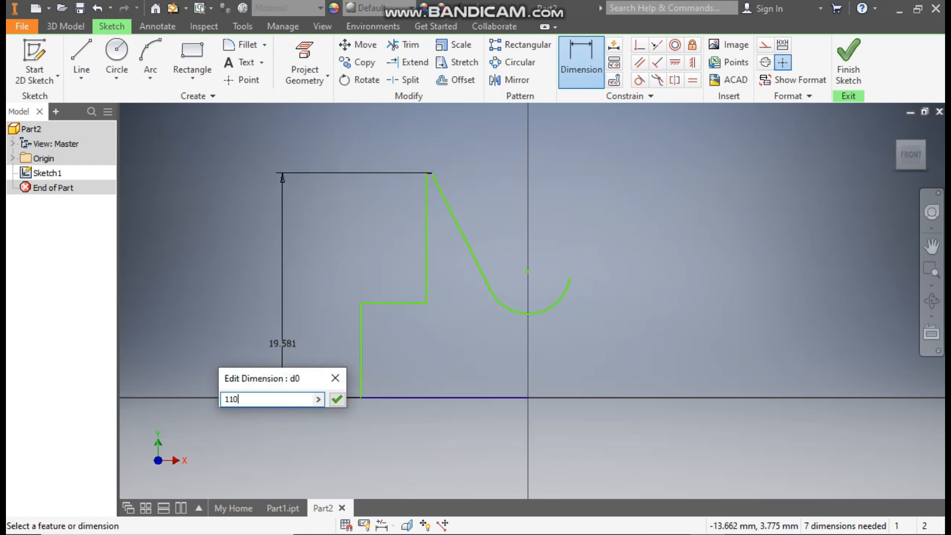
key("Return")
Dimension the lower step's outer vertical line as 52.5 mm high.
mouse_move(475, 352)
middle_mouse_down()
mouse_move(515, 374)
mouse_move(511, 382)
middle_mouse_up()
middle_click_drag(443, 346, 478, 355)
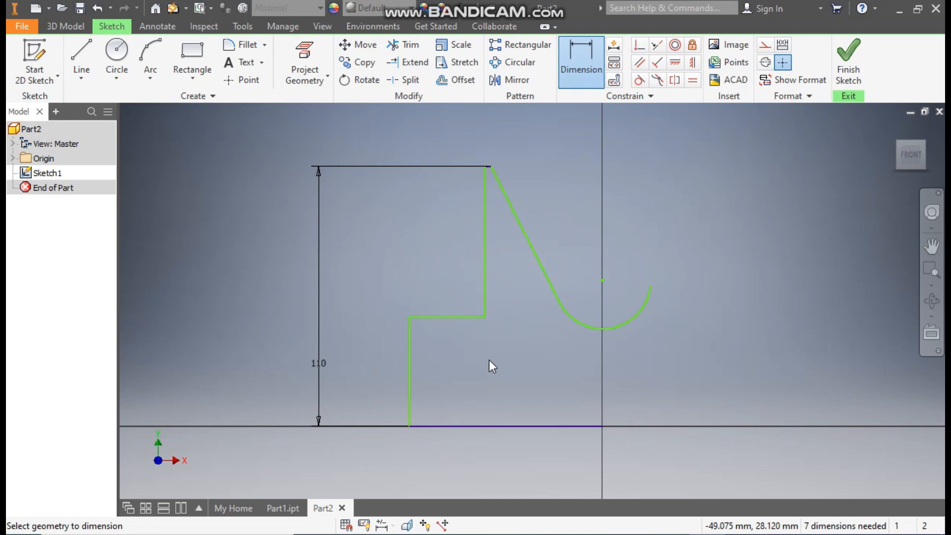
left_click(406, 364)
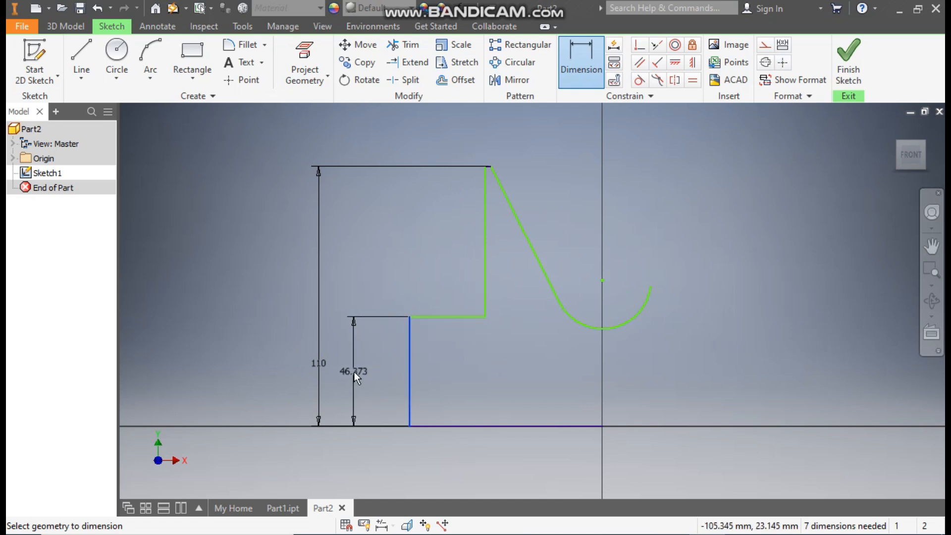
left_click(353, 373)
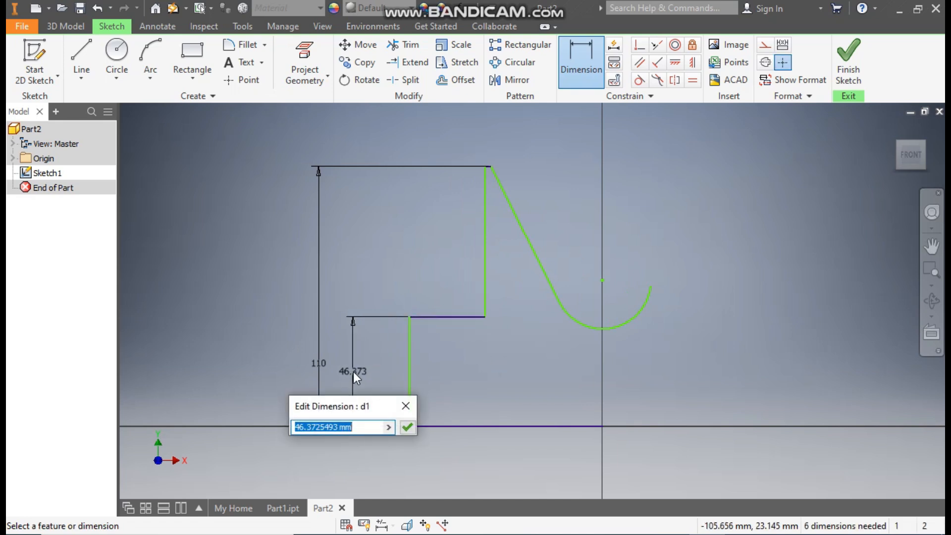
type("52.5")
key("Return")
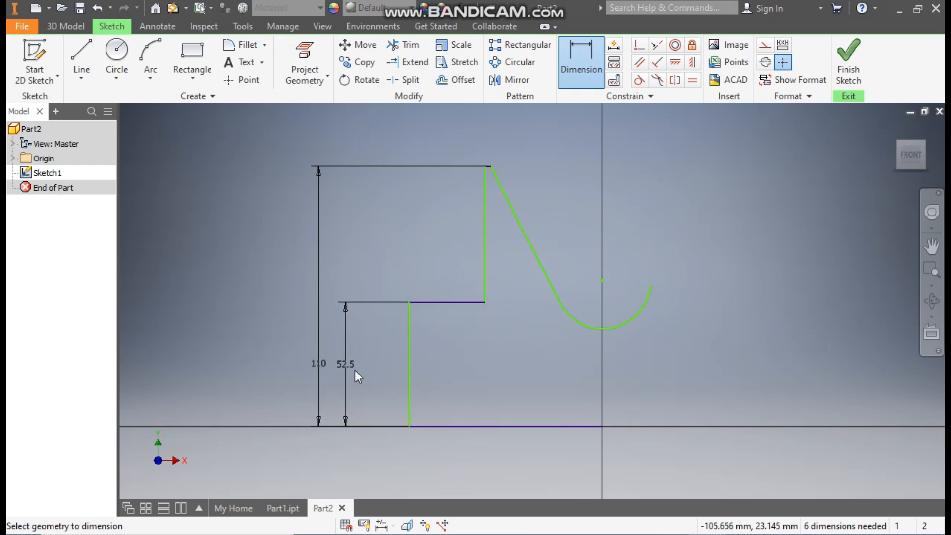
Dimension the bottom arc with a radius of 9 mm.
left_click(623, 323)
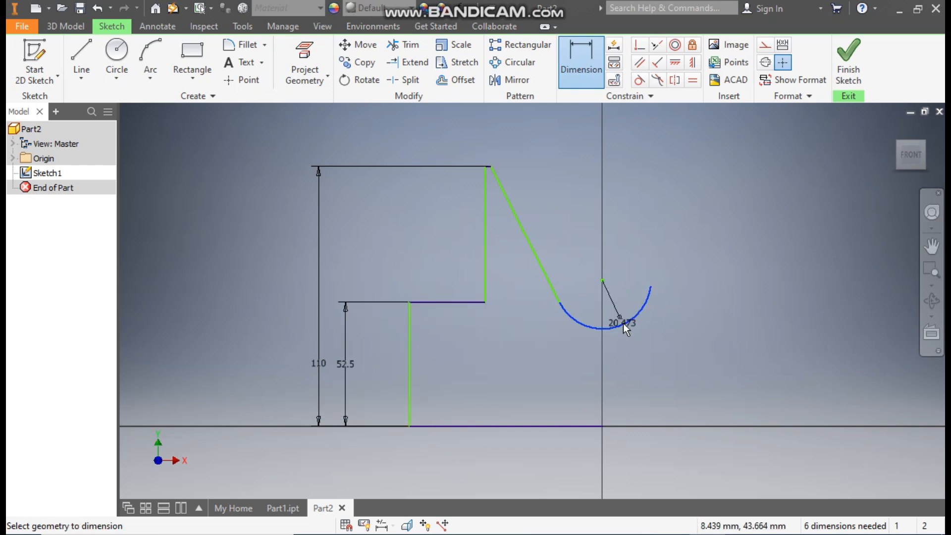
left_click(634, 351)
type("9")
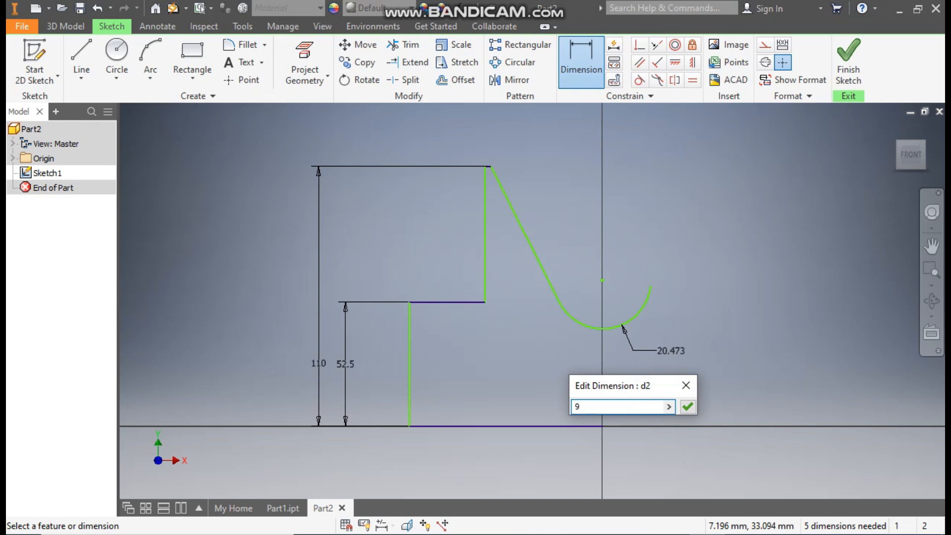
key("Return")
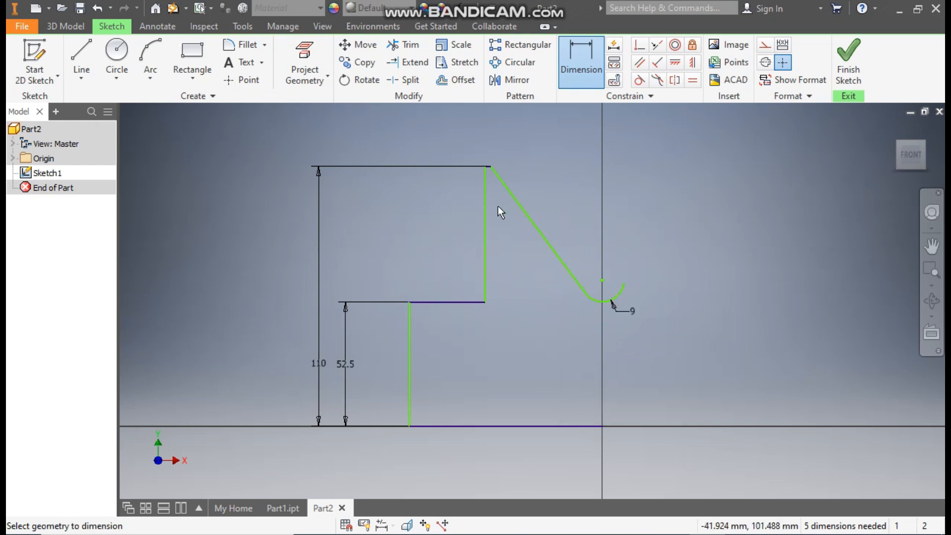
Set the upper vertical line 25 mm from the arc's centre and move the slanted line's upper end between that line and the vertical axis.
left_click(483, 227)
left_click(603, 281)
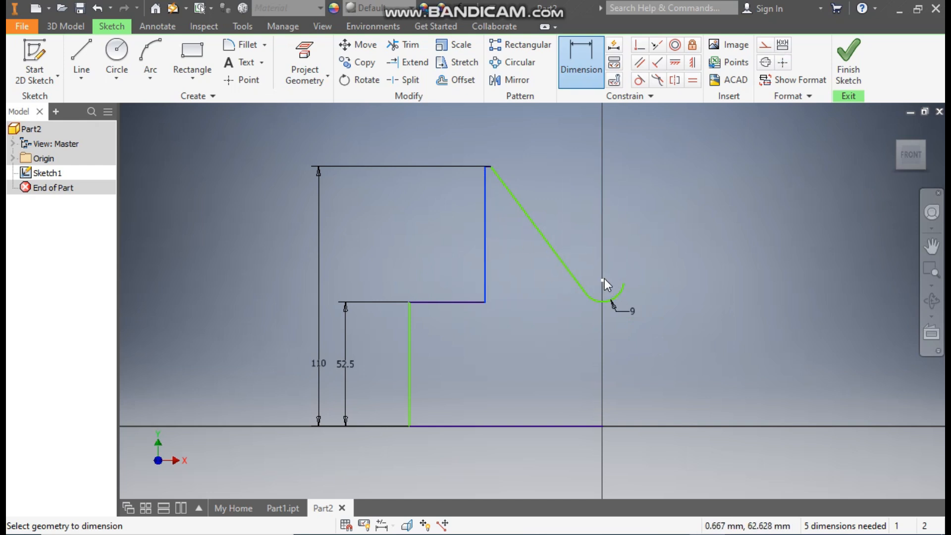
left_click(559, 146)
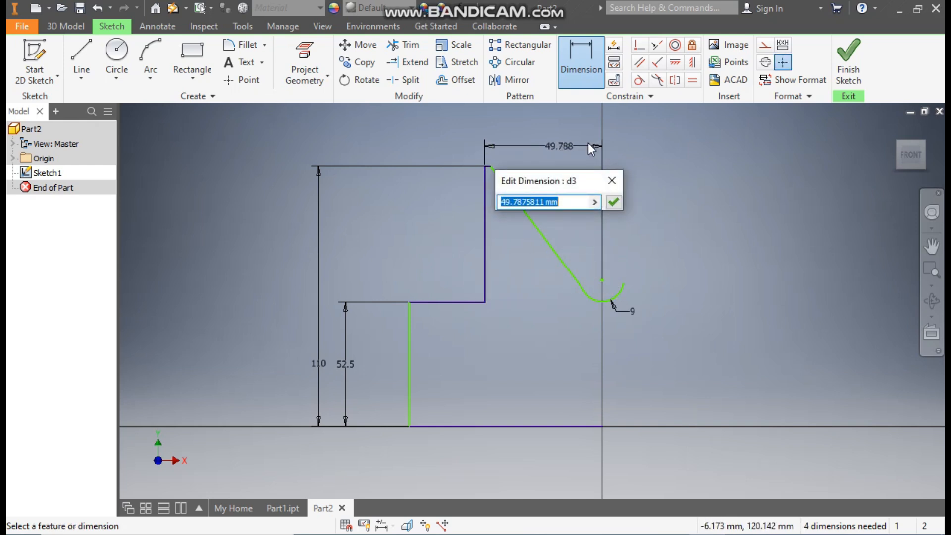
type("25")
key("Return")
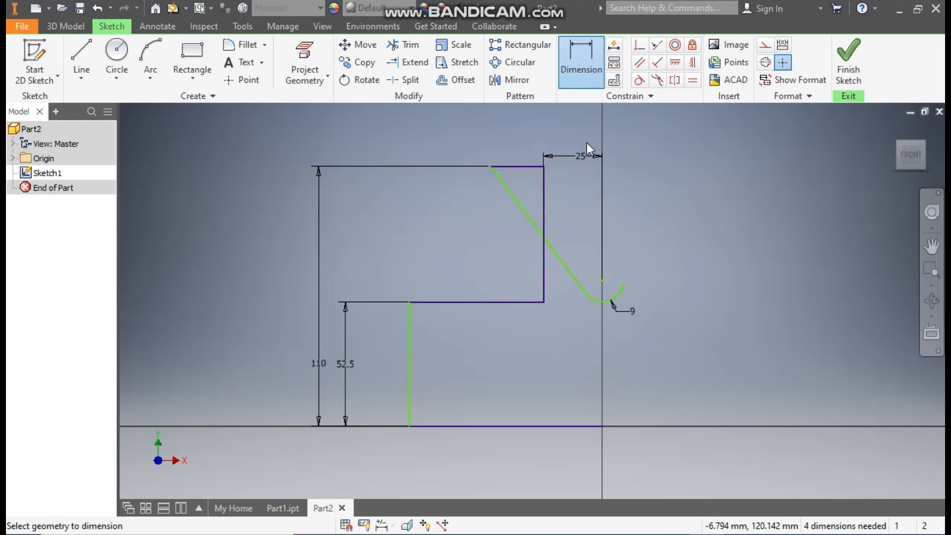
key("Escape")
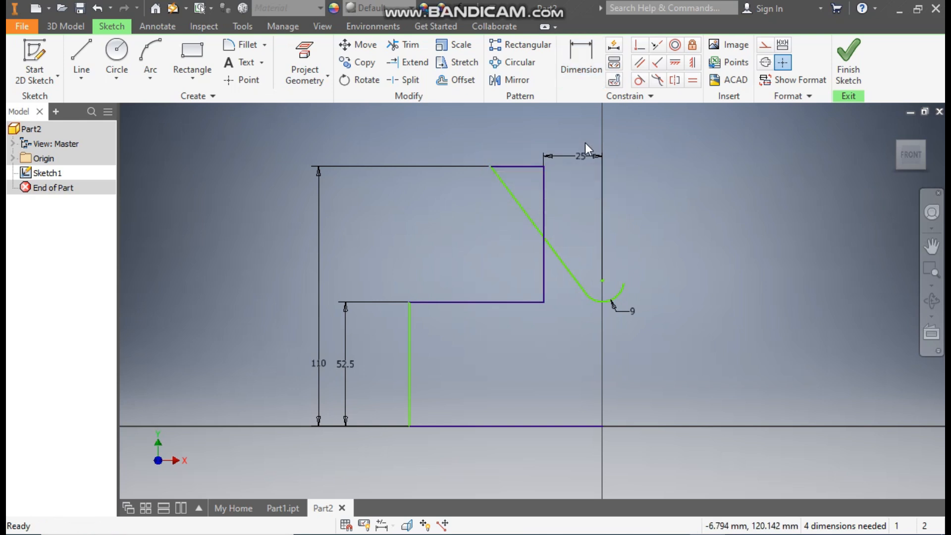
left_click_drag(493, 169, 555, 167)
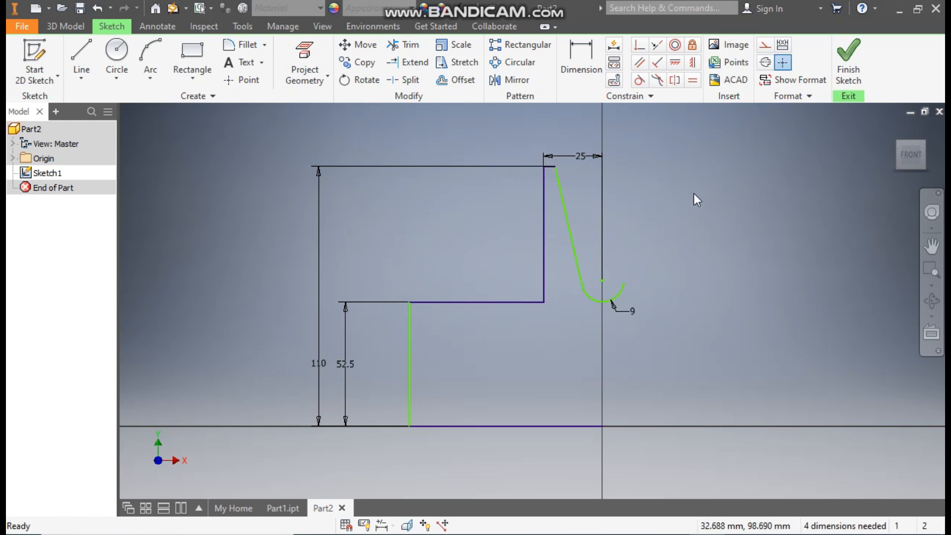
Dimension the lower step's outer vertical line 38 mm from the base line's end on the vertical axis.
left_click(580, 62)
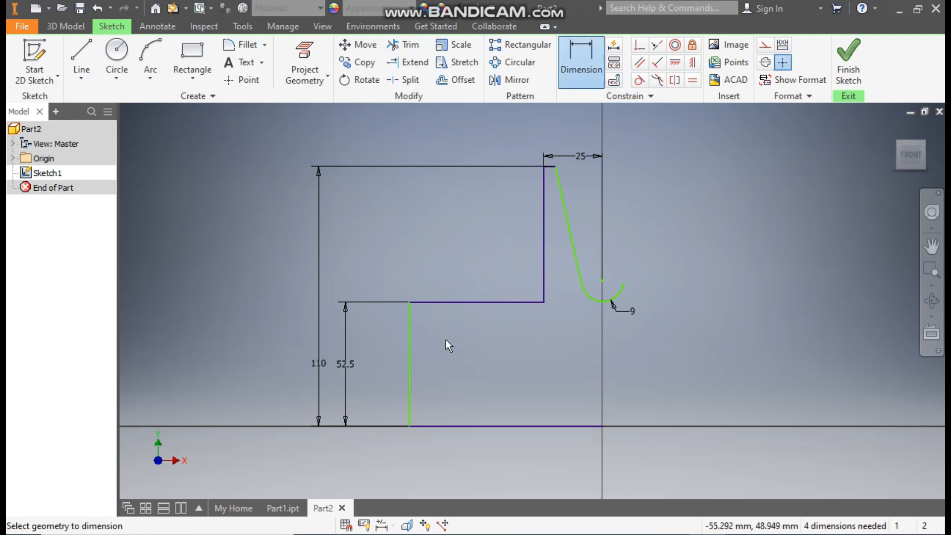
left_click(411, 364)
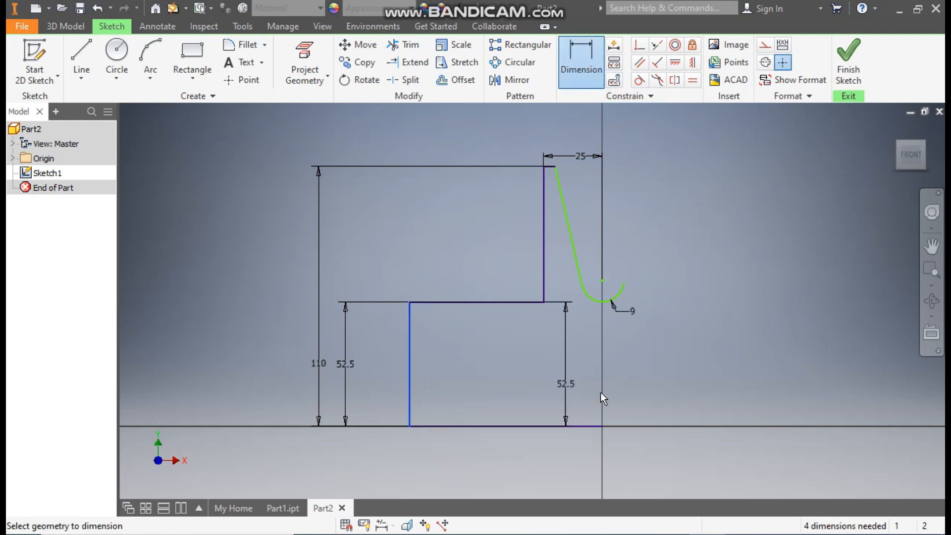
left_click(602, 426)
left_click(538, 462)
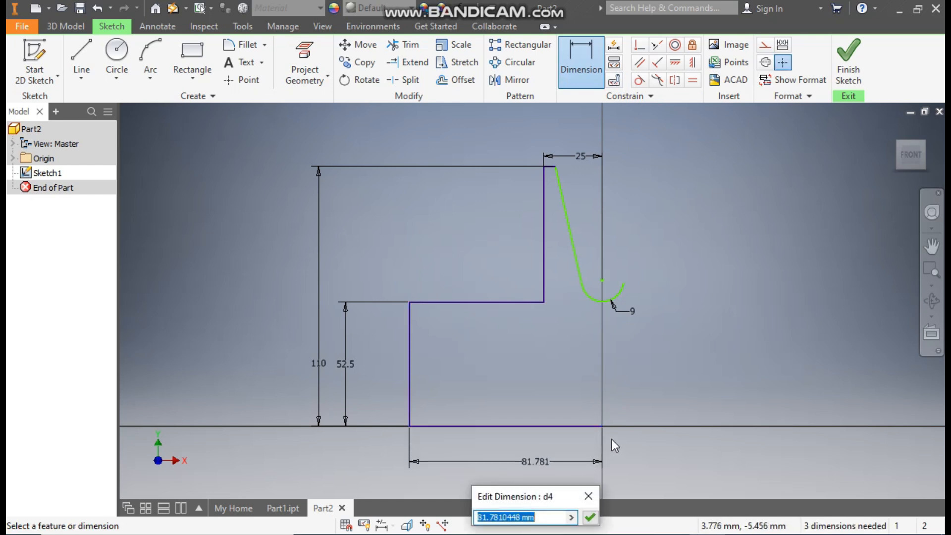
type("38")
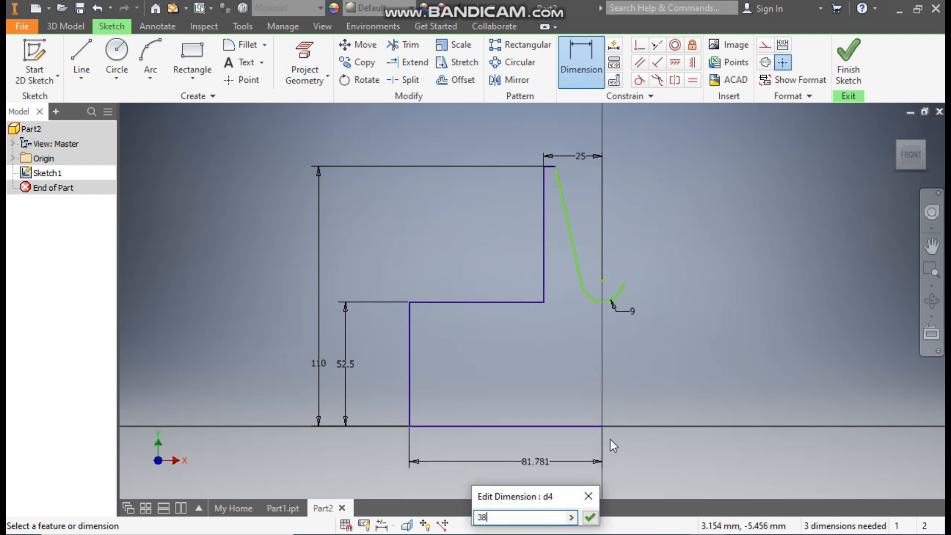
key("Return")
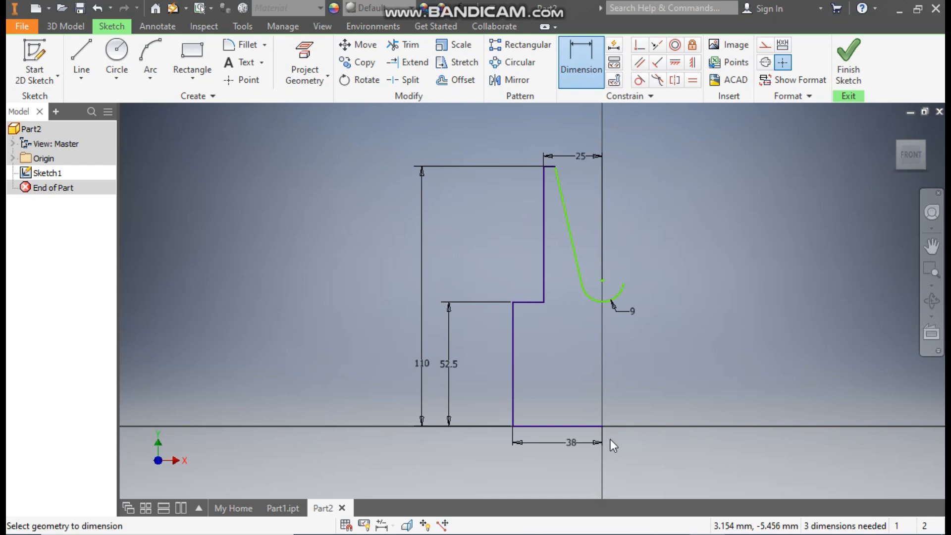
key("Escape")
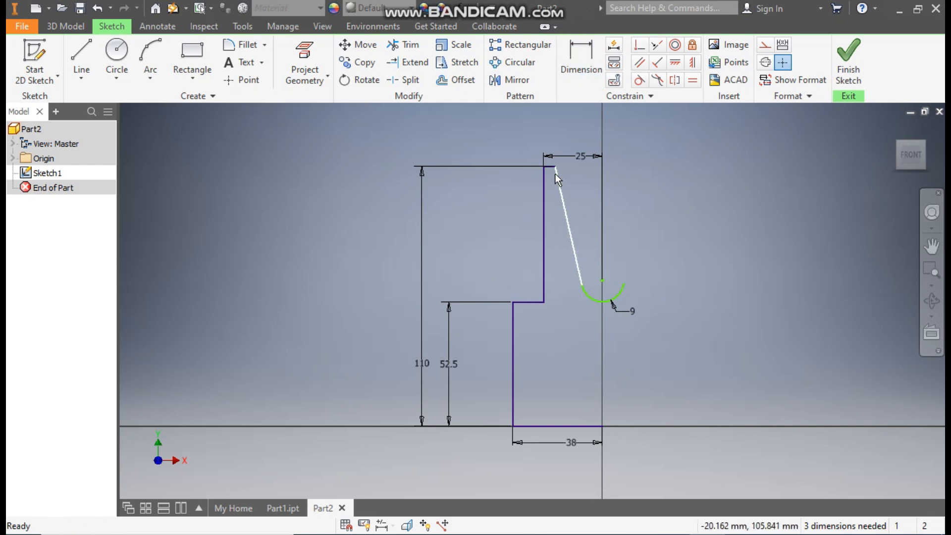
mouse_move(554, 168)
left_mouse_down()
mouse_move(565, 185)
mouse_move(565, 200)
mouse_move(554, 196)
left_mouse_up()
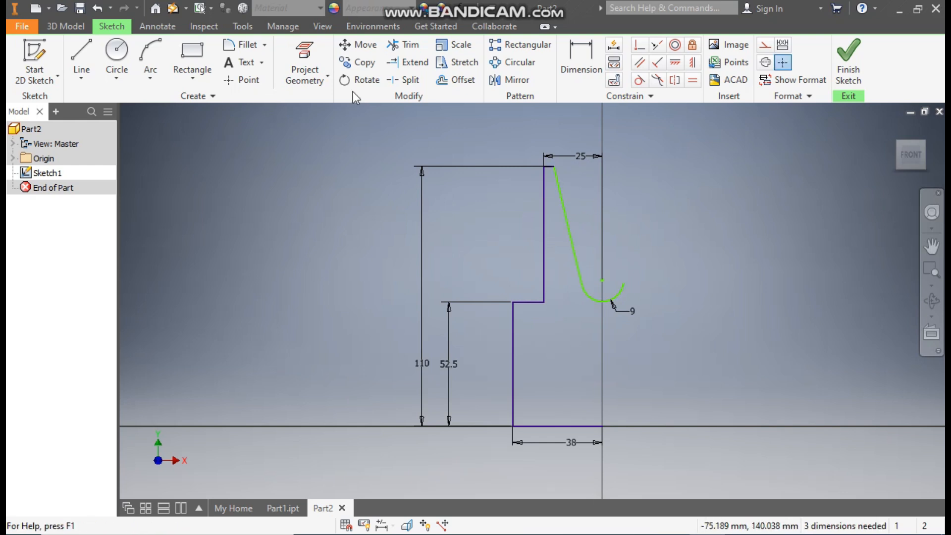
Draw a vertical line from the base line's end on the axis up to the arc's centre and convert it to construction.
key("l")
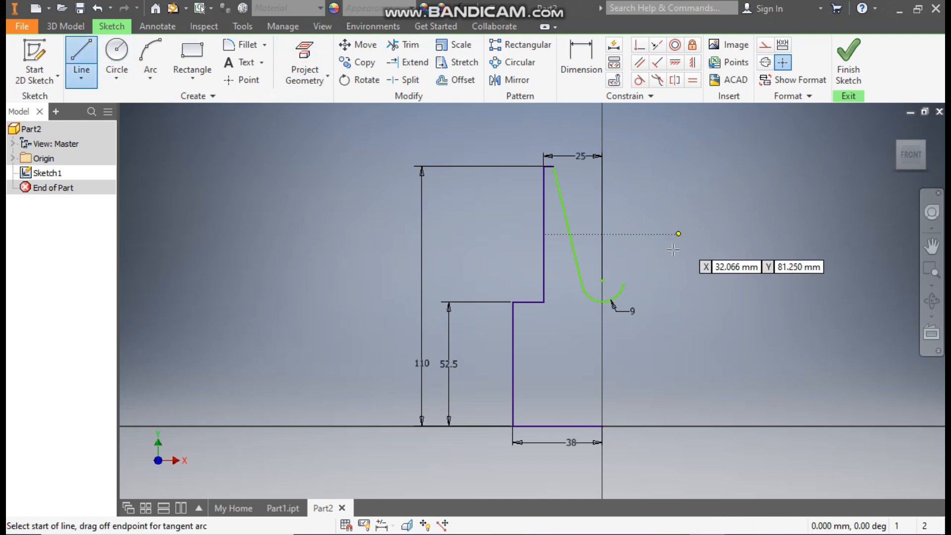
left_click(601, 426)
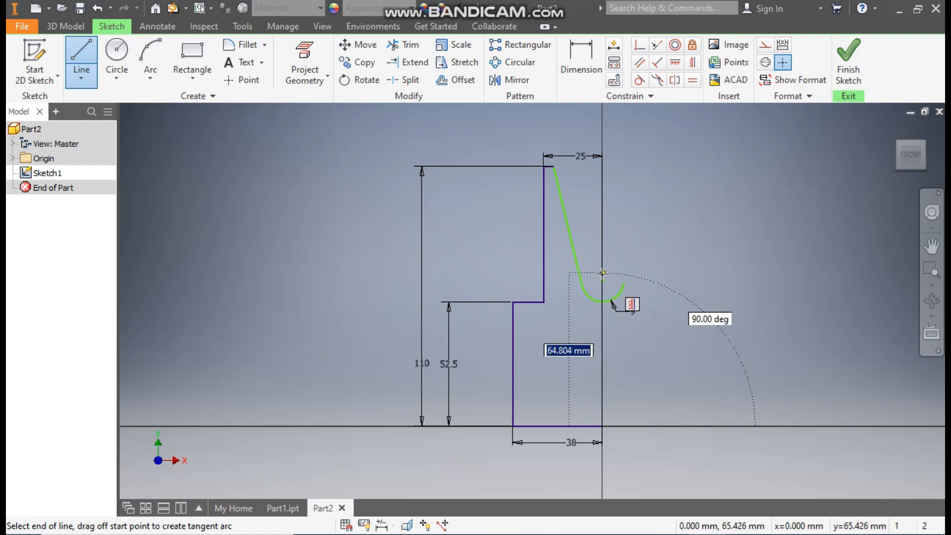
left_click(601, 280)
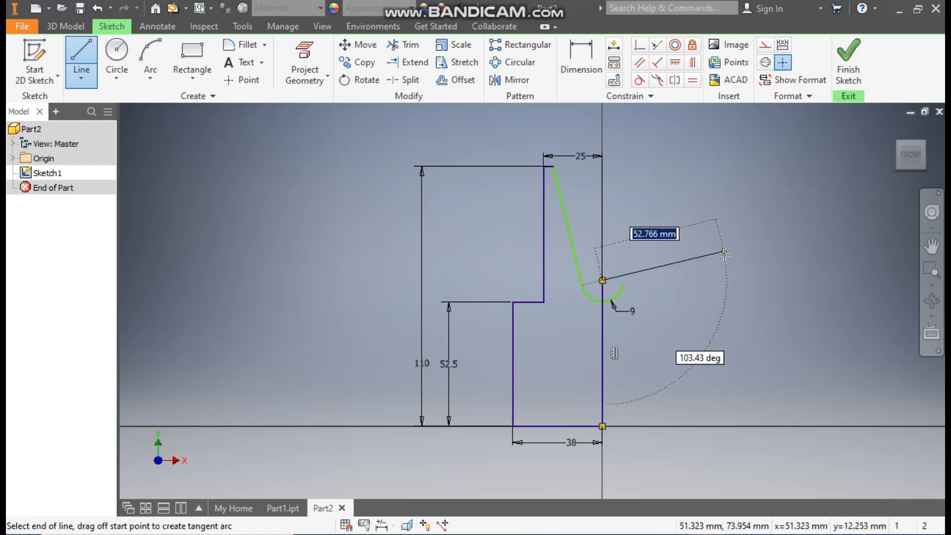
key("Escape")
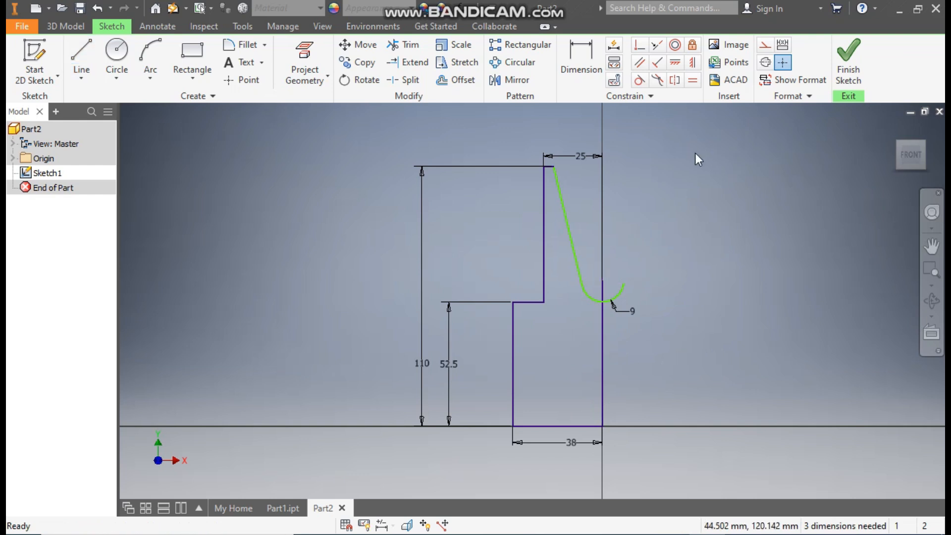
left_click(609, 325)
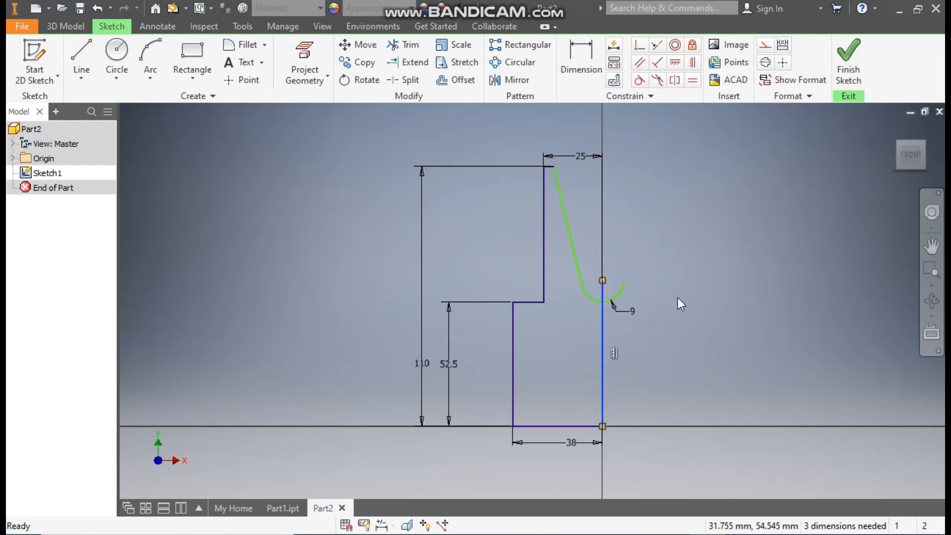
left_click(764, 44)
left_click(749, 257)
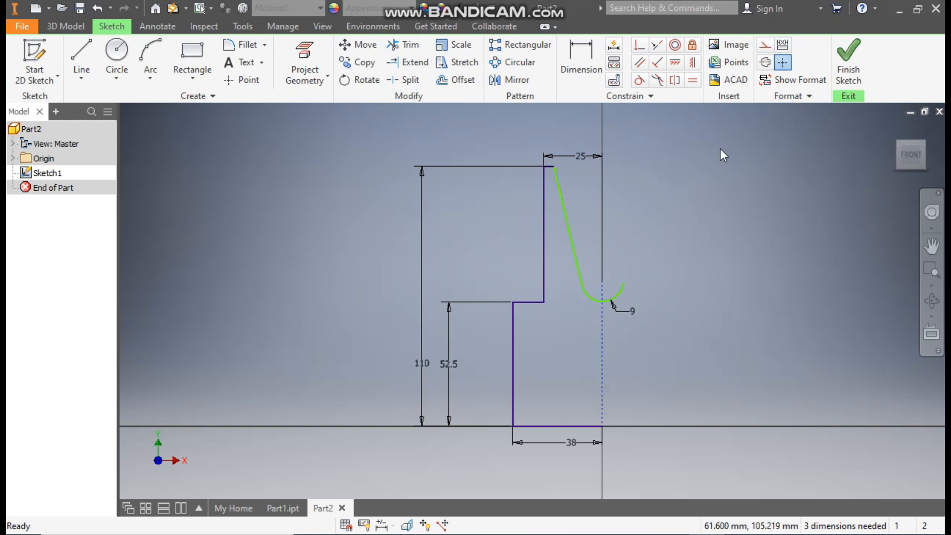
Dimension the angle between the slanted line and the vertical axis as 17.5 degrees.
left_click(586, 56)
left_click(579, 250)
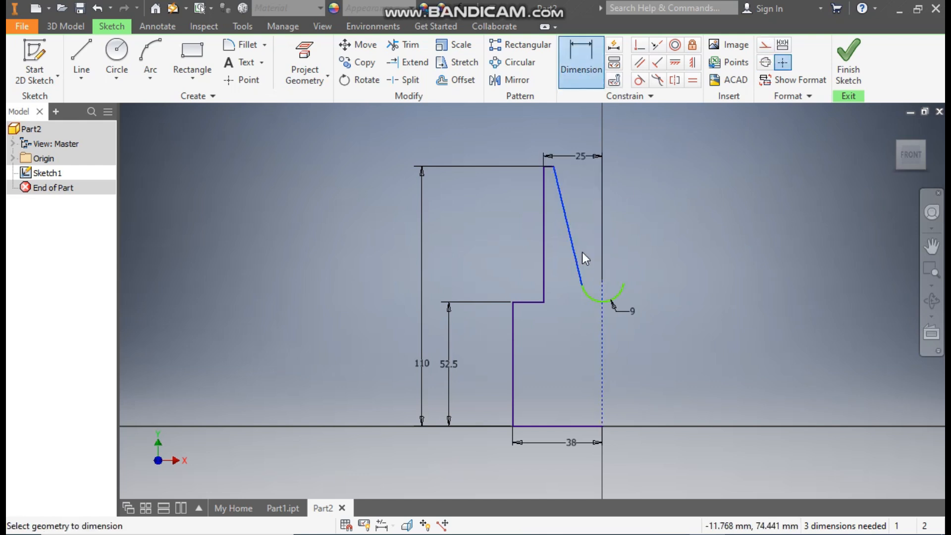
left_click(590, 208)
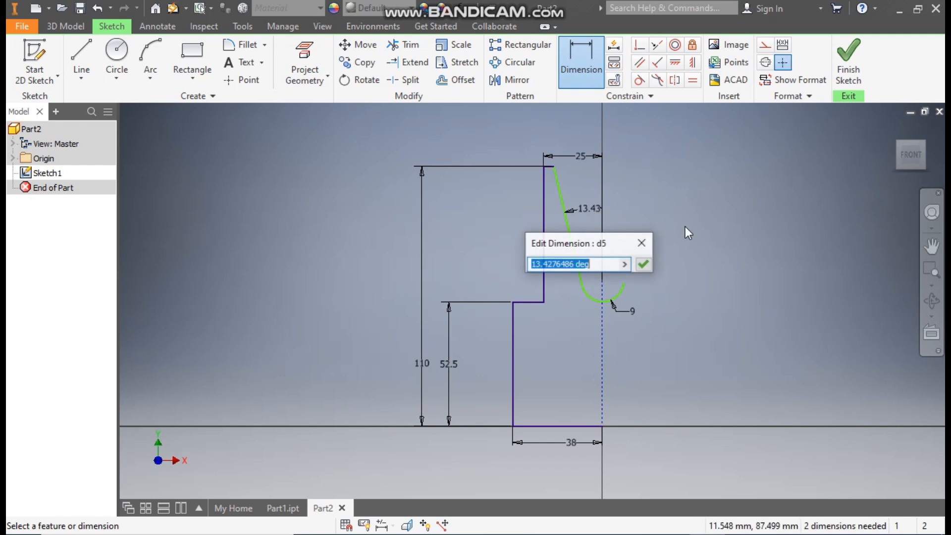
type("17.5")
key("Return")
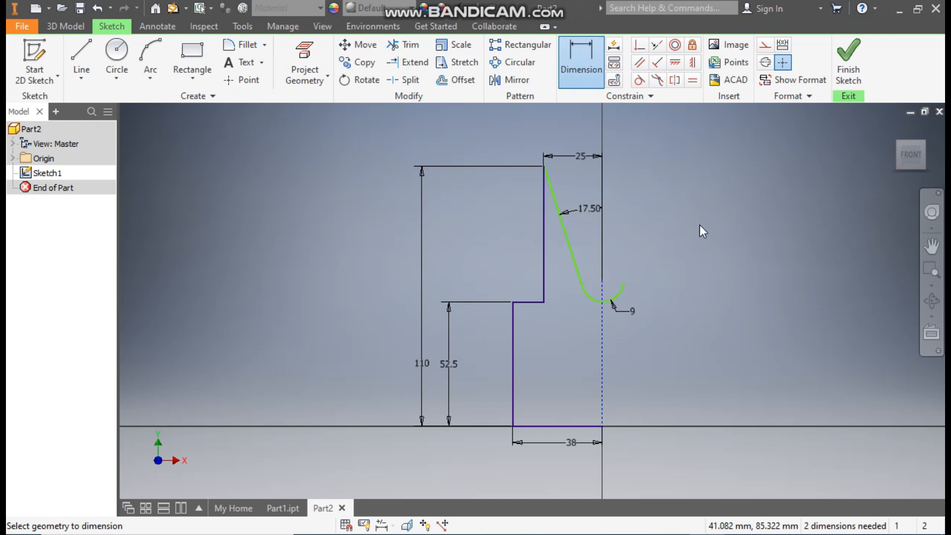
key("Escape")
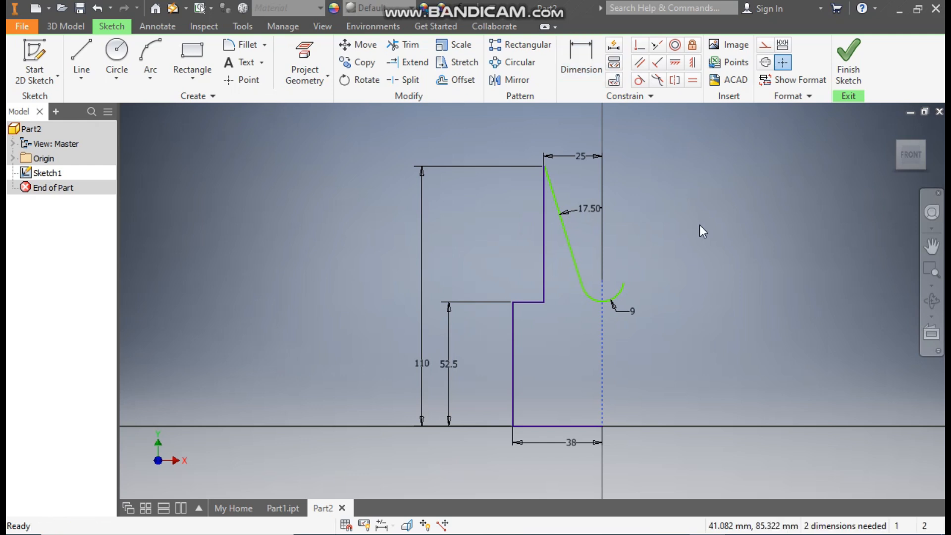
Move the slanted line's upper end away from the upper vertical line to leave a short horizontal top edge.
scroll(534, 142, "up", 5)
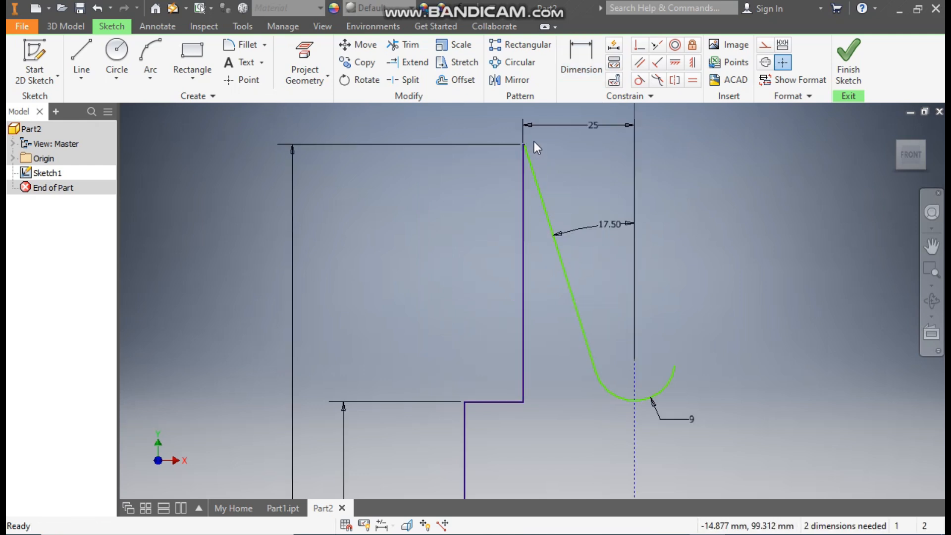
mouse_move(521, 147)
left_mouse_down()
mouse_move(536, 149)
mouse_move(525, 153)
mouse_move(545, 172)
left_mouse_up()
scroll(539, 155, "down", 2)
scroll(539, 156, "down", 4)
Dimension the height of the arc's centre above the base line as 74 mm.
key("d")
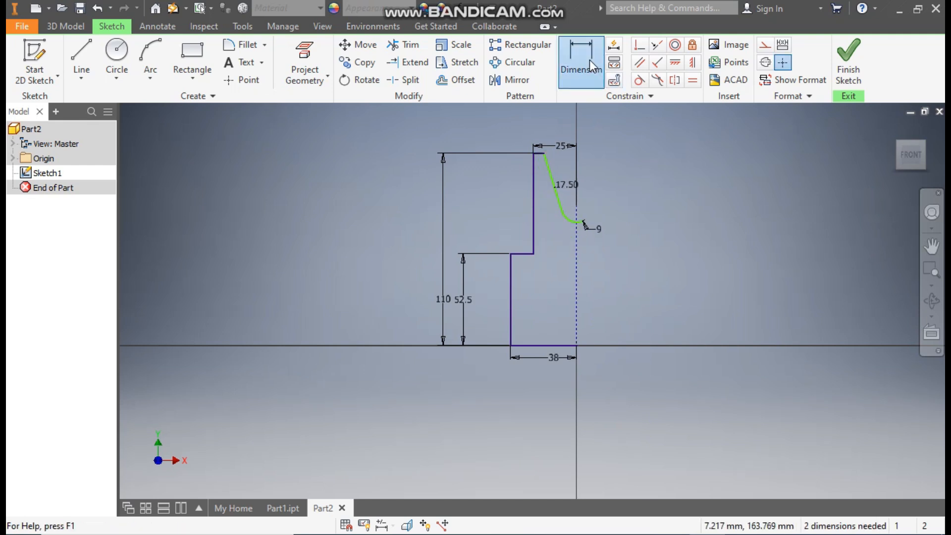
left_click(576, 204)
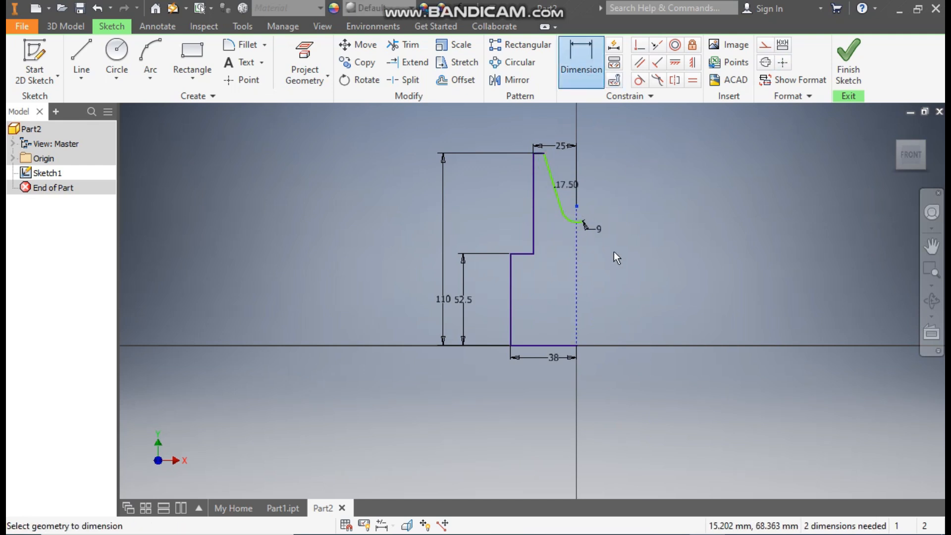
left_click(554, 345)
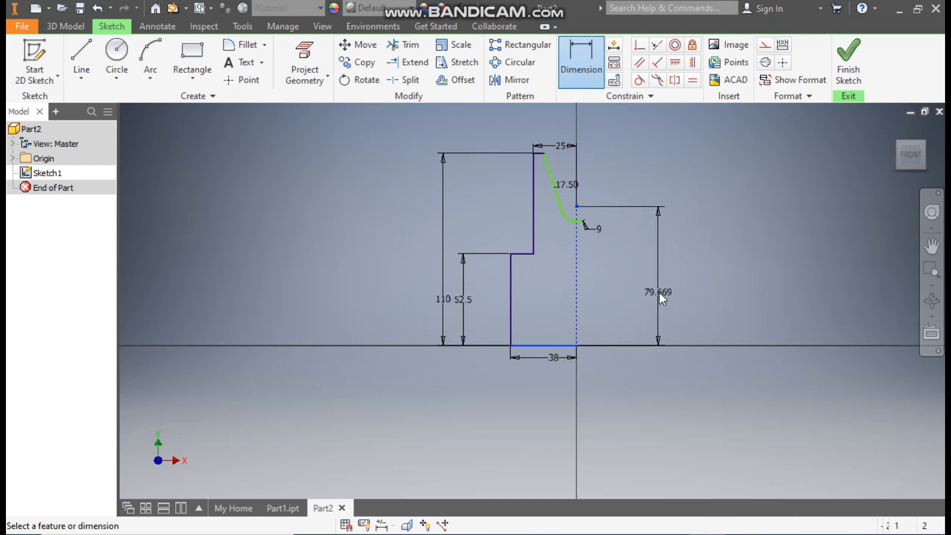
left_click(659, 292)
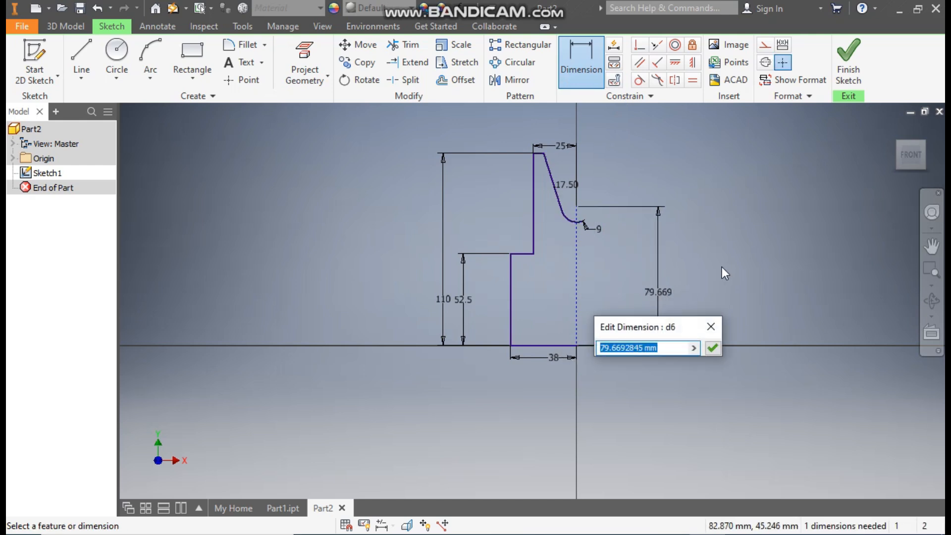
type("74")
key("Return")
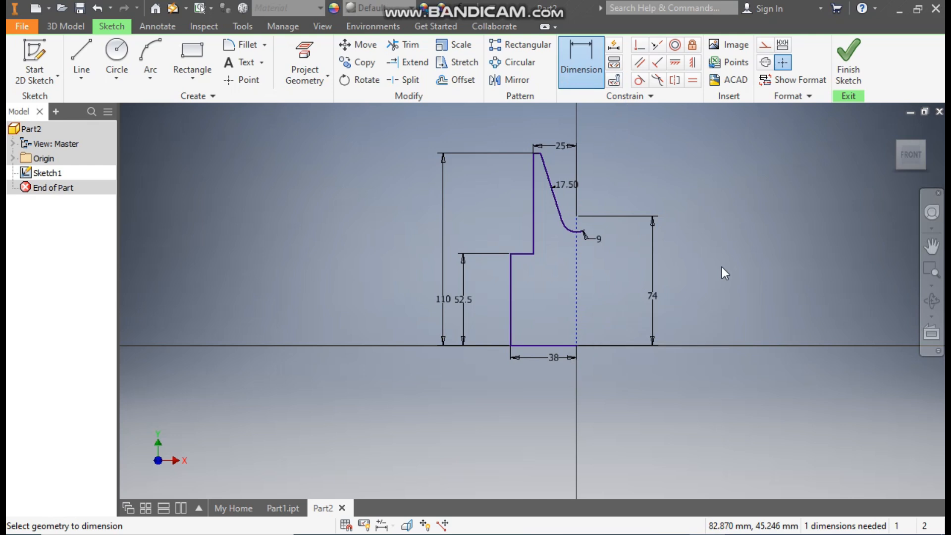
key("Escape")
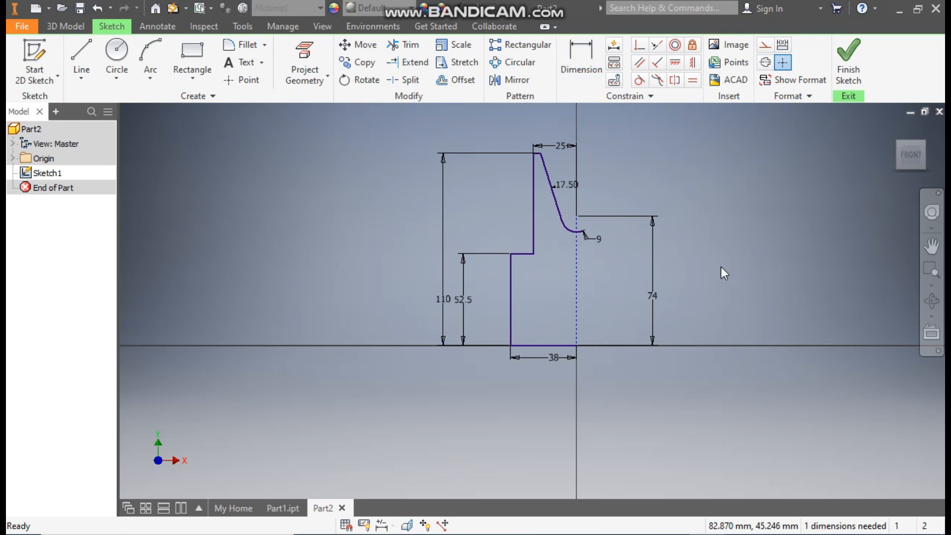
Move the arc's free end onto the vertical construction line so the arc stops at the axis.
scroll(603, 240, "up", 3)
key("F2")
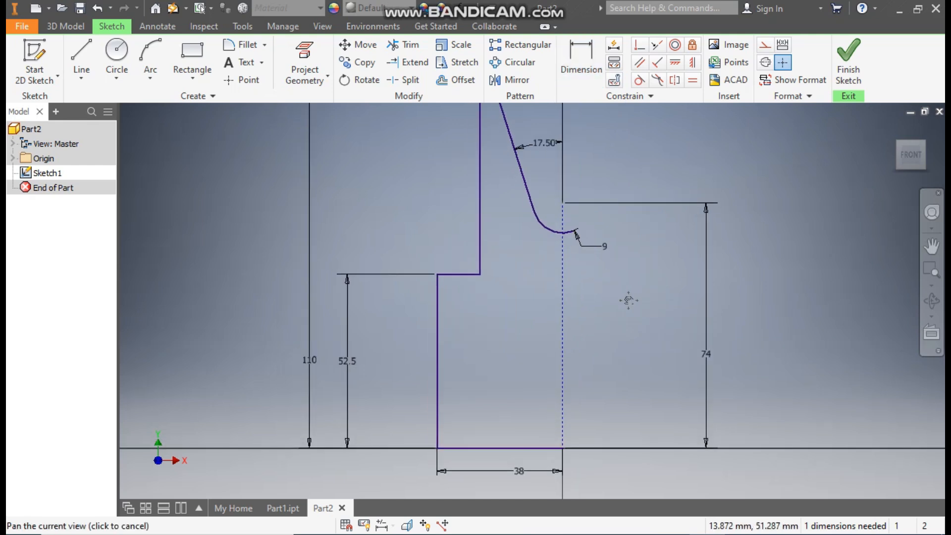
middle_click_drag(628, 300, 642, 316)
scroll(643, 317, "down", 2)
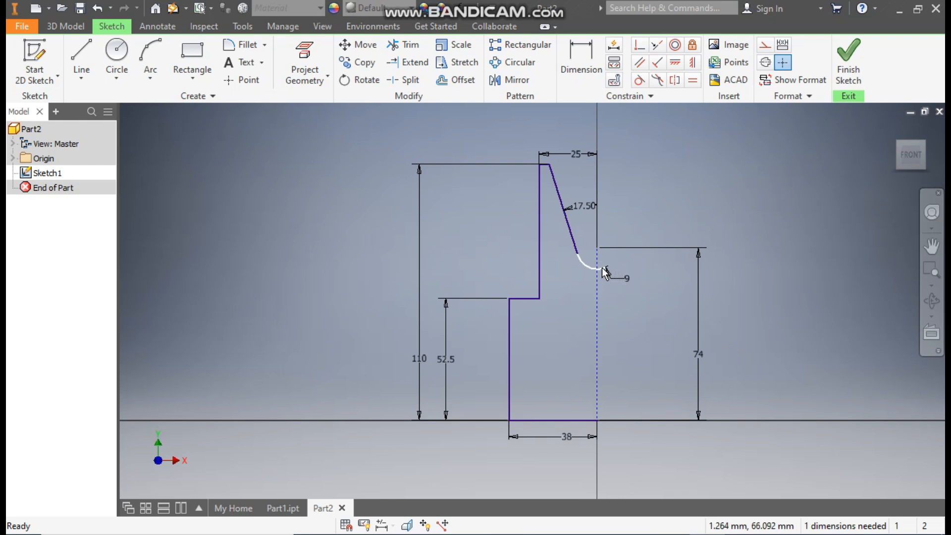
left_click_drag(607, 268, 597, 270)
scroll(604, 268, "up", 3)
scroll(605, 268, "up", 3)
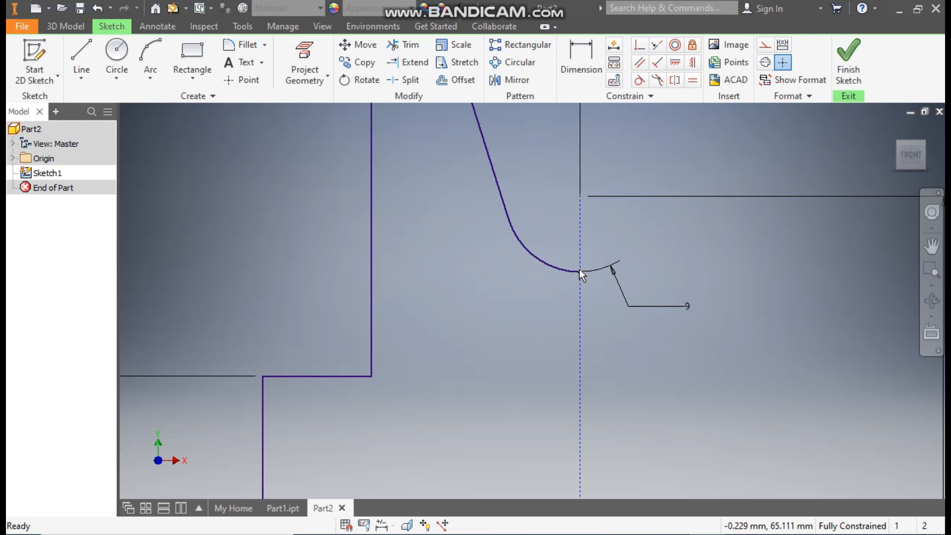
scroll(581, 267, "down", 3)
middle_click_drag(630, 313, 608, 291)
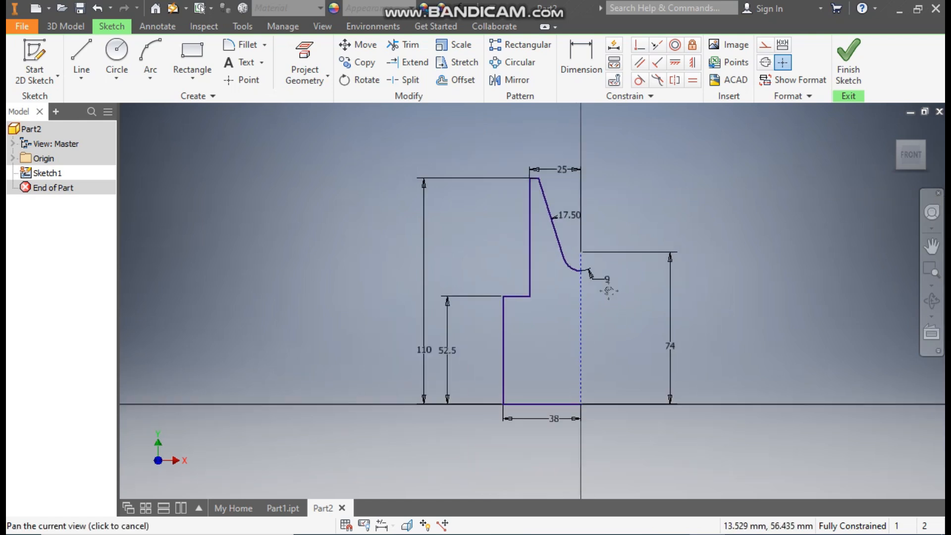
left_click(81, 57)
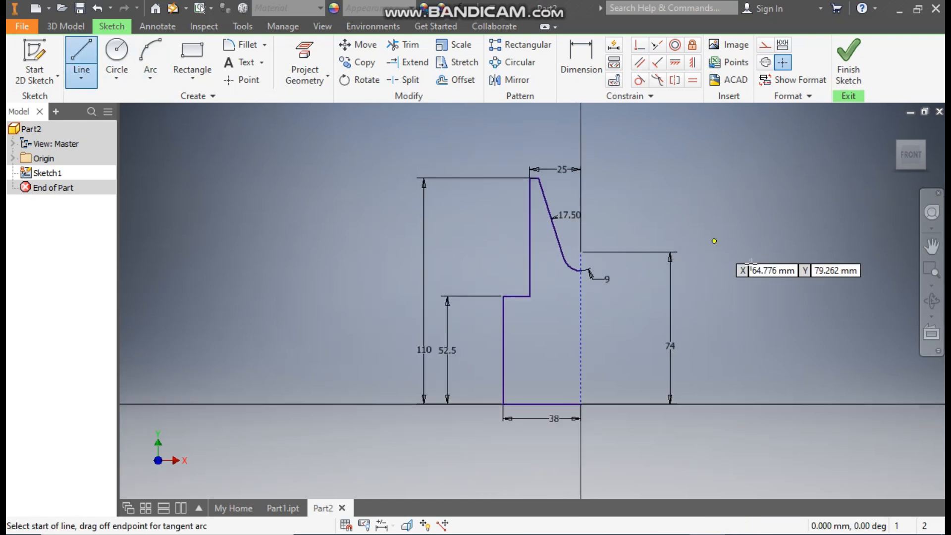
left_click(581, 271)
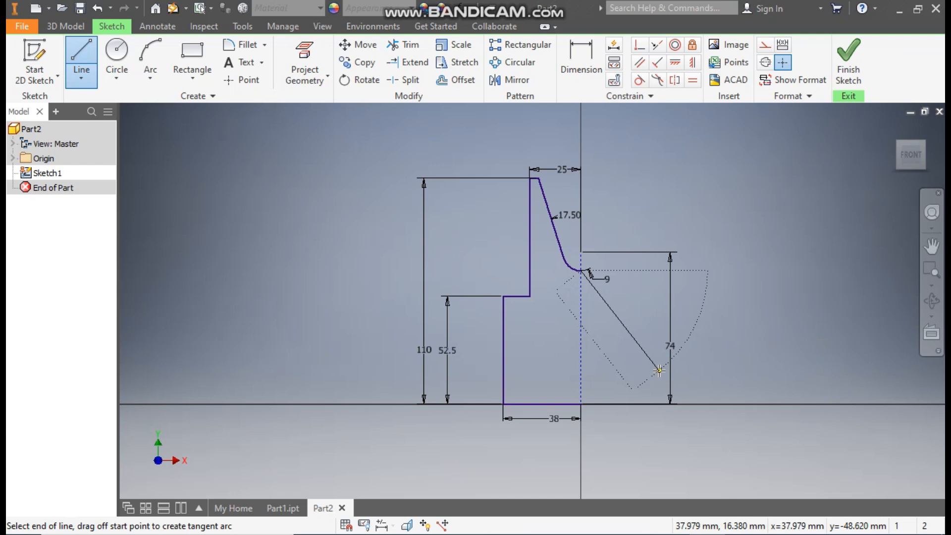
key("Escape")
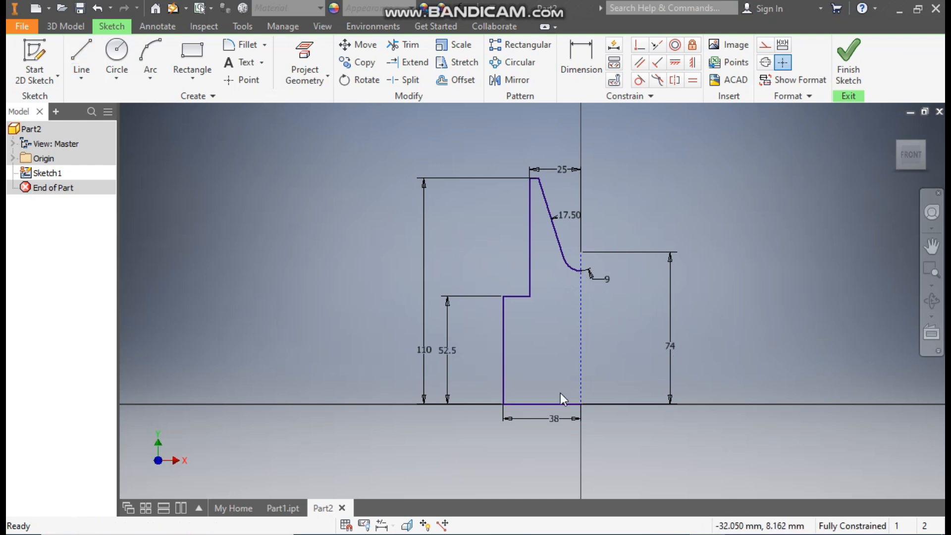
Mirror the whole half profile about the vertical construction line.
left_click(514, 78)
mouse_move(571, 155)
left_mouse_down()
mouse_move(504, 316)
mouse_move(476, 416)
left_mouse_up()
left_click(209, 143)
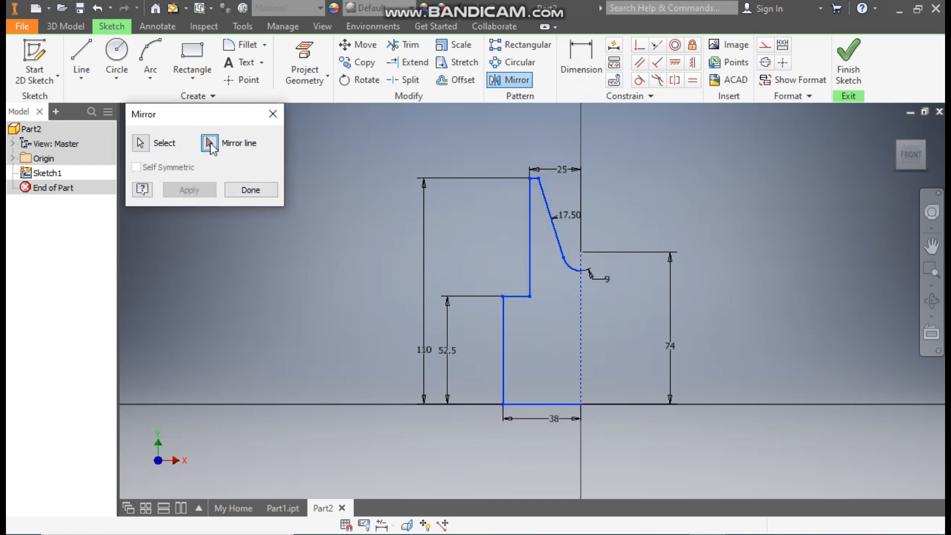
left_click(582, 315)
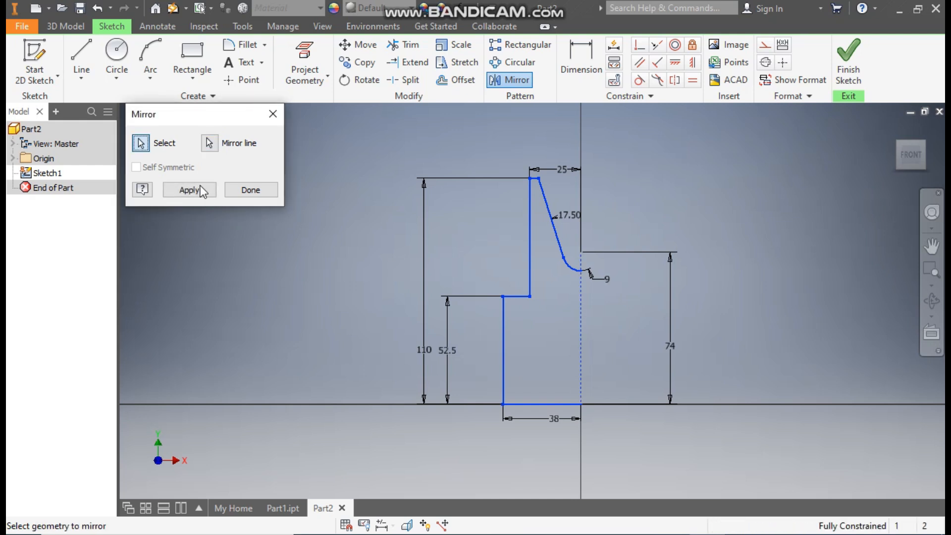
left_click(200, 188)
left_click(232, 191)
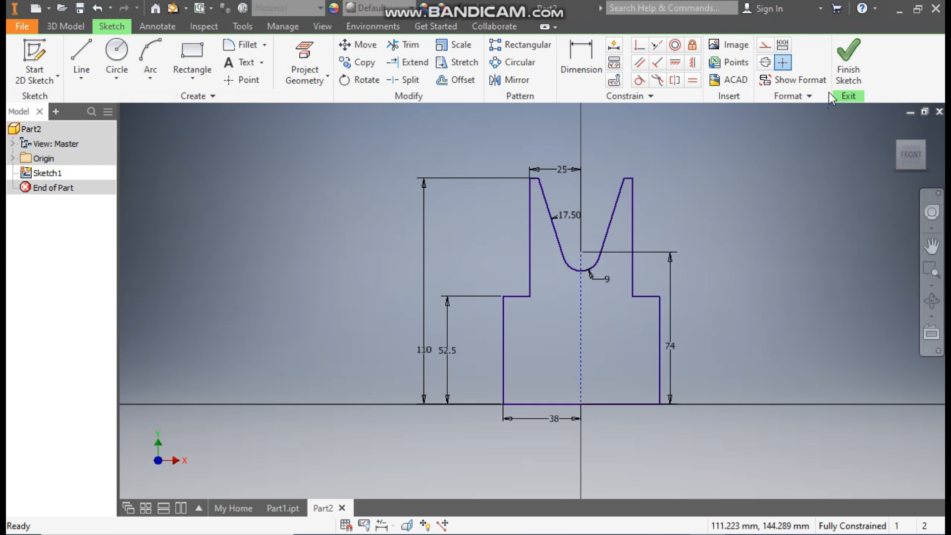
Finish the sketch of the symmetric profile.
left_click(846, 62)
scroll(589, 317, "down", 4)
mouse_move(596, 342)
middle_mouse_down()
mouse_move(598, 352)
mouse_move(578, 353)
middle_mouse_up()
scroll(598, 352, "up", 1)
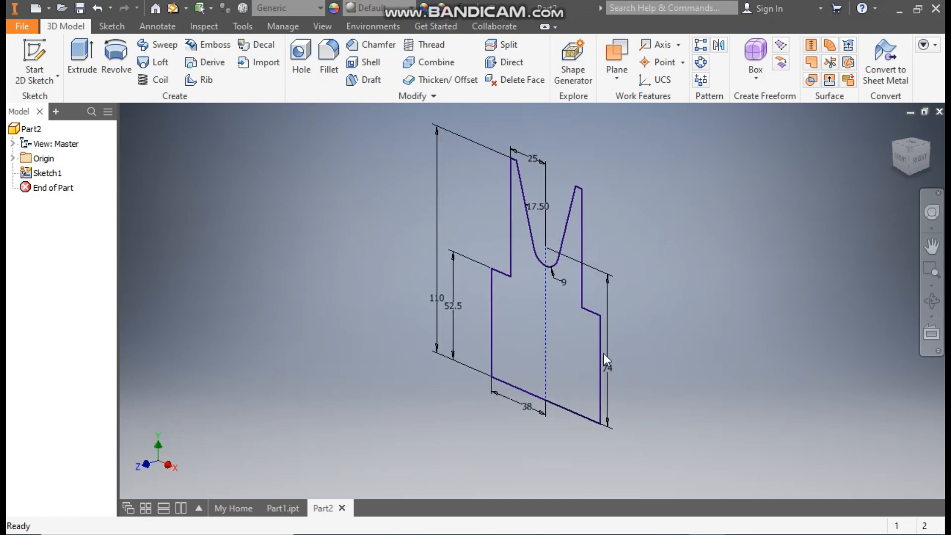
Revolve the closed profile a full turn about its horizontal base line to form the grooved pulley body.
left_click(114, 57)
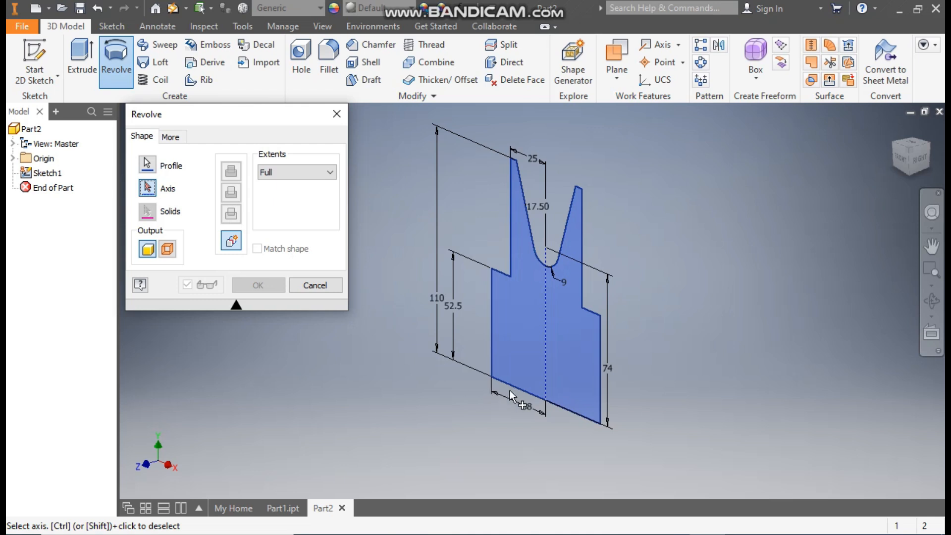
left_click(521, 392)
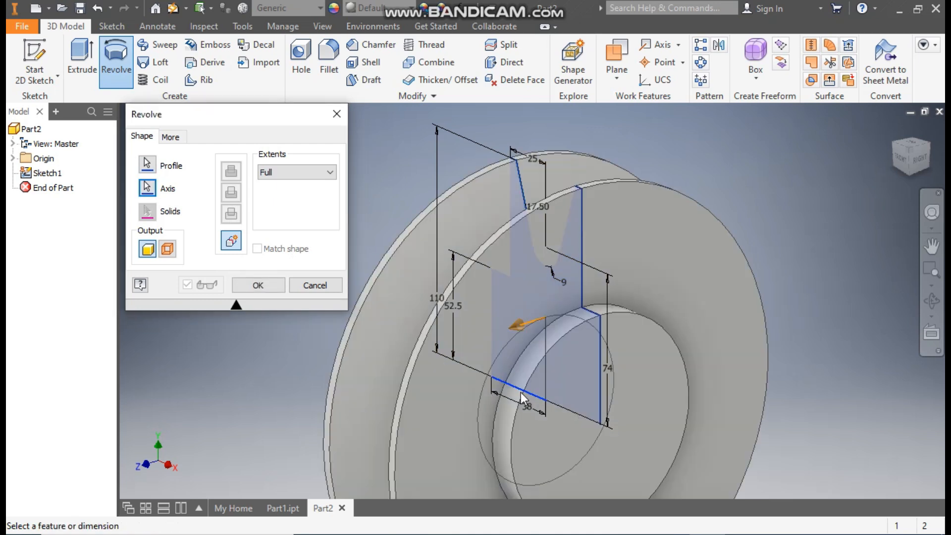
scroll(512, 199, "up", 1)
scroll(526, 199, "up", 1)
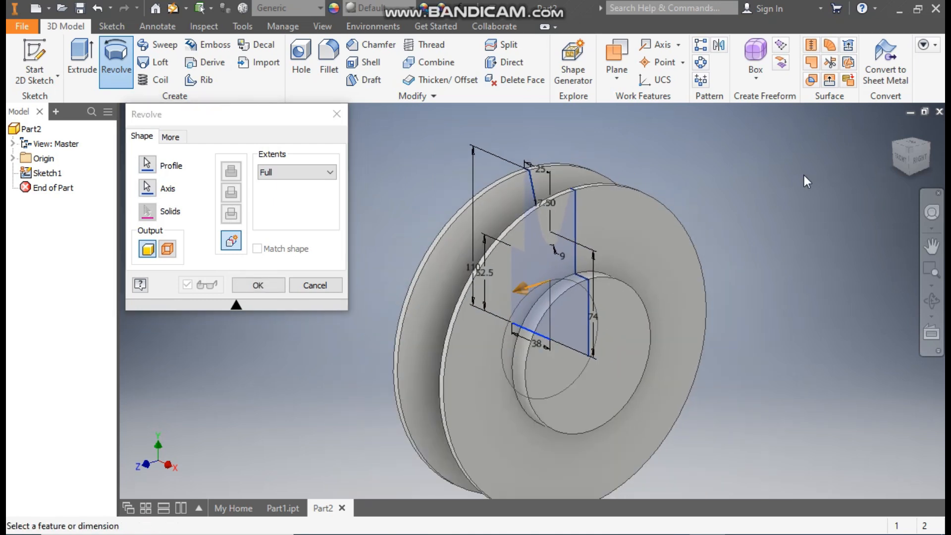
left_click(897, 151)
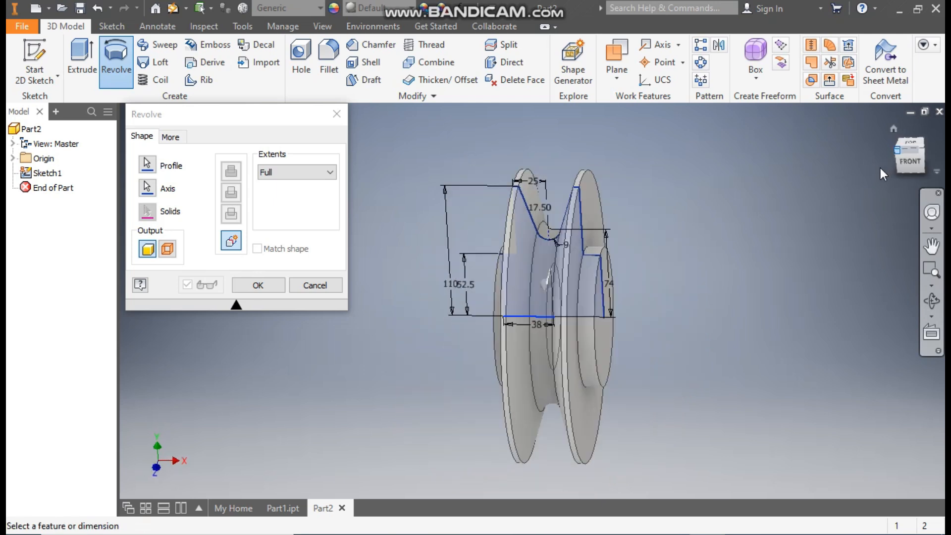
left_click(275, 289)
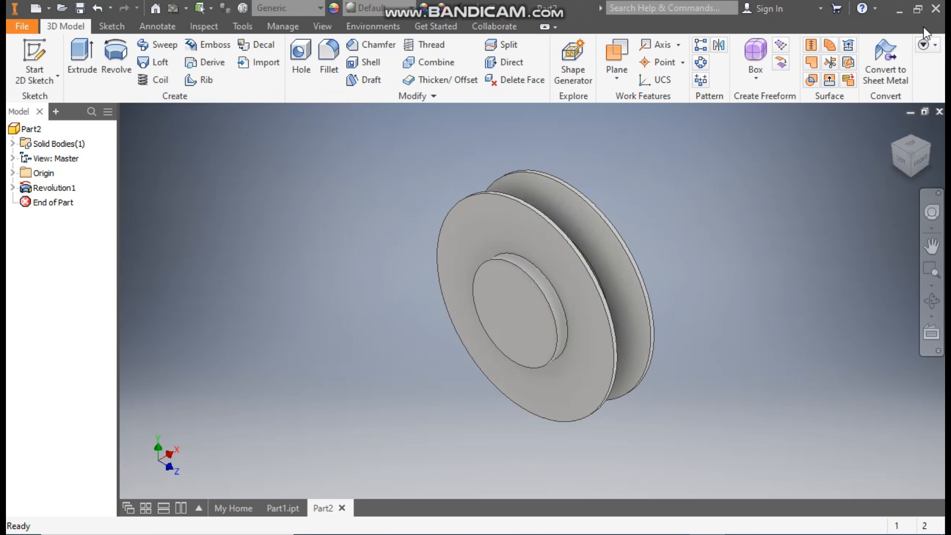
On the flat end face of the pulley's hub, sketch a 70 mm diameter circle centred on the origin and finish the sketch.
left_click(922, 162)
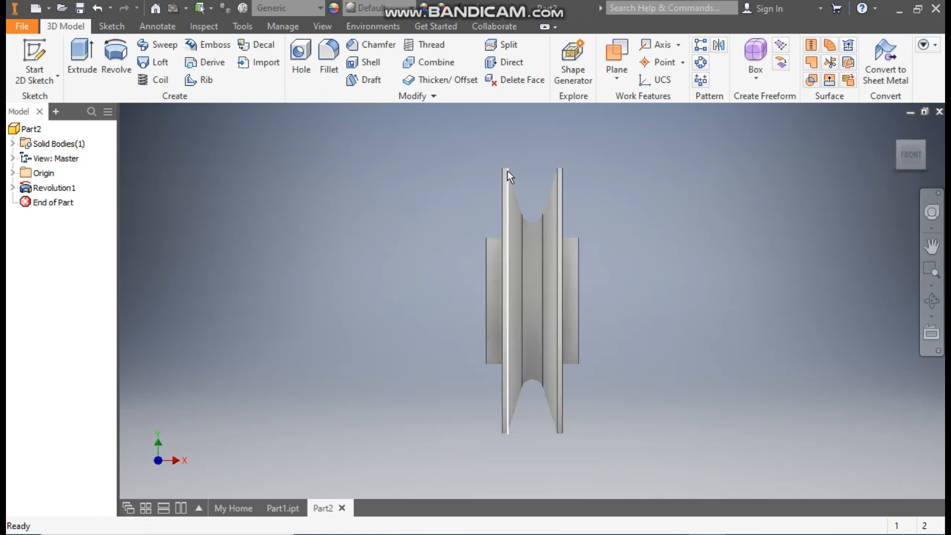
left_click(895, 130)
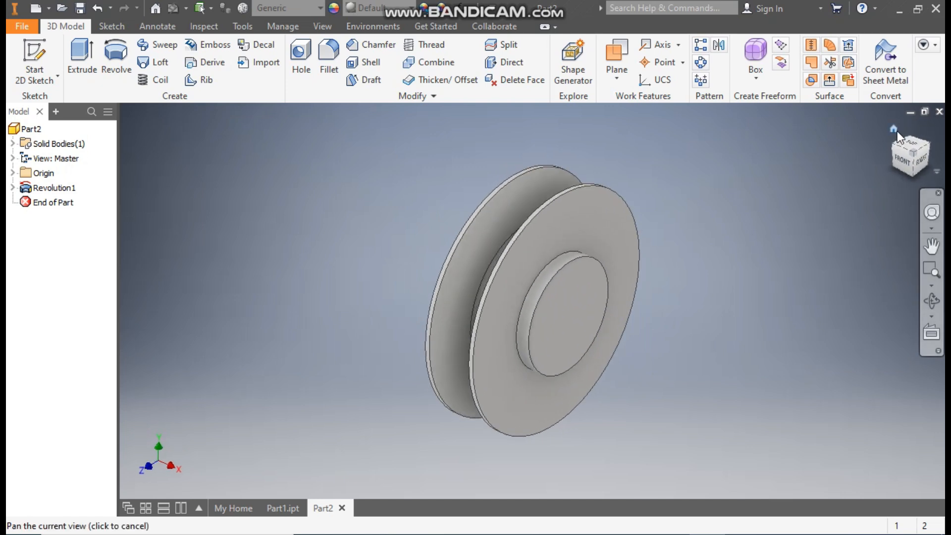
left_click(892, 144)
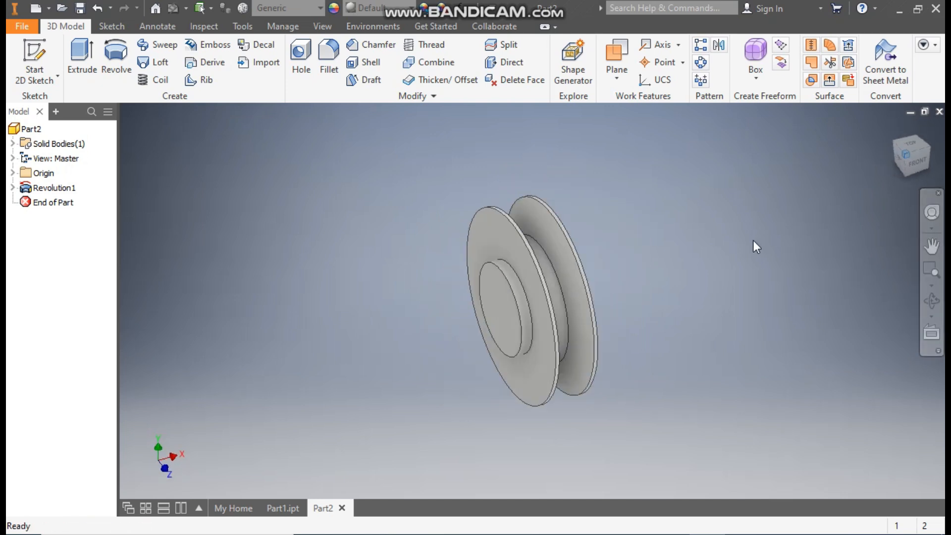
left_click(512, 314)
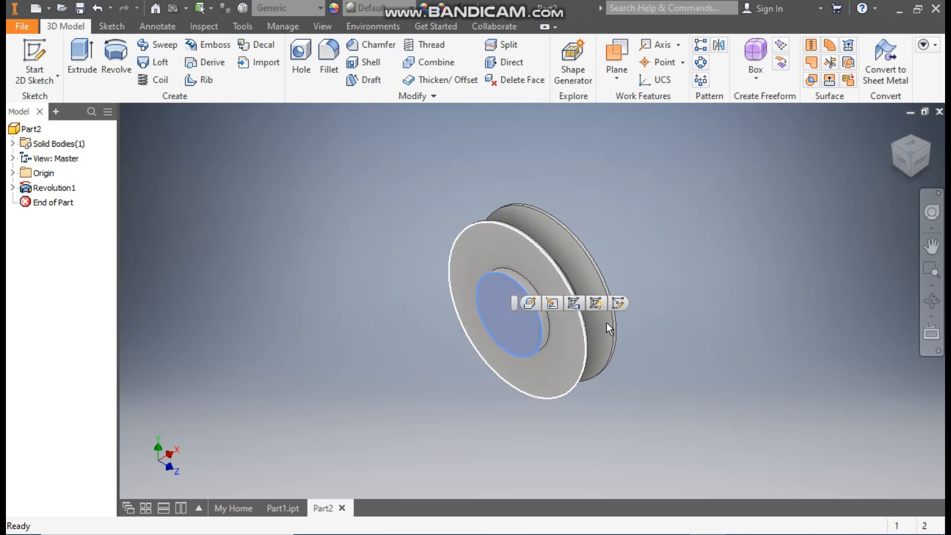
left_click(618, 303)
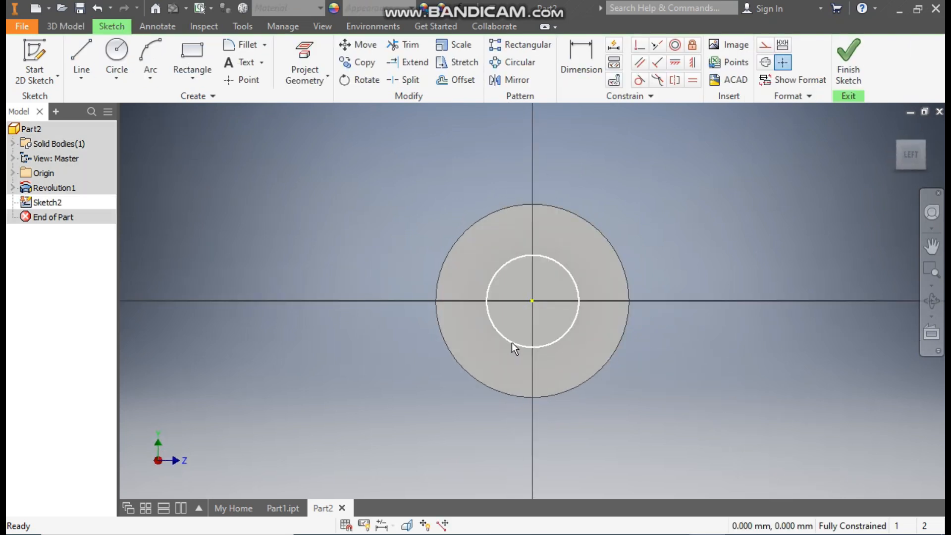
left_click(127, 55)
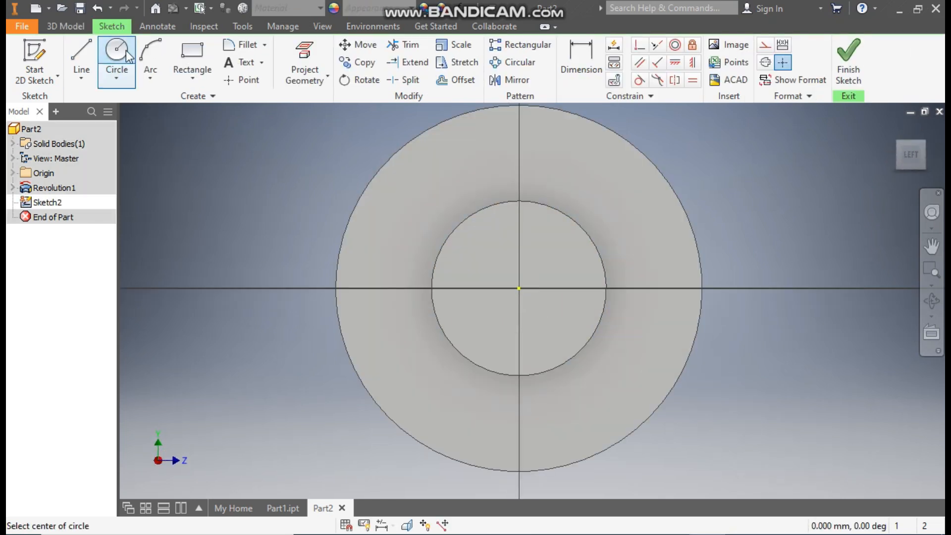
left_click(518, 288)
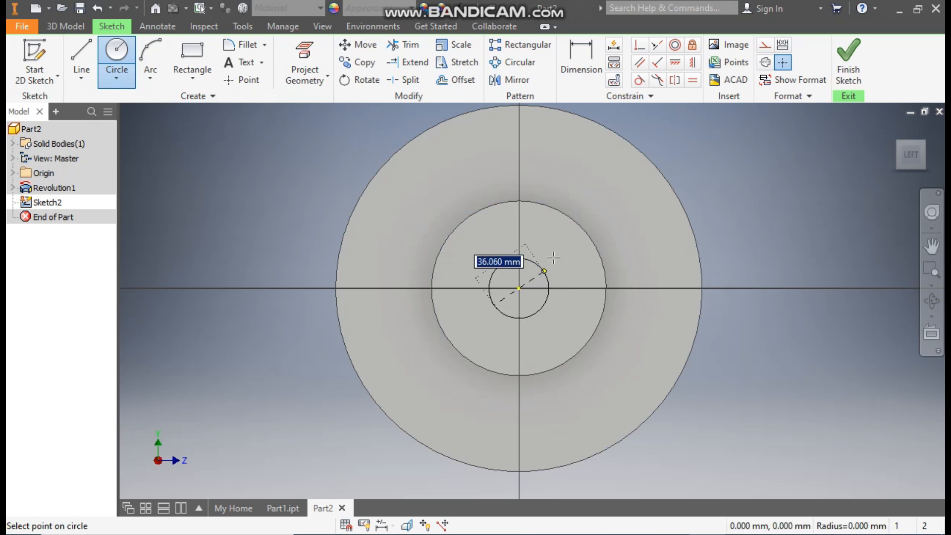
type("70")
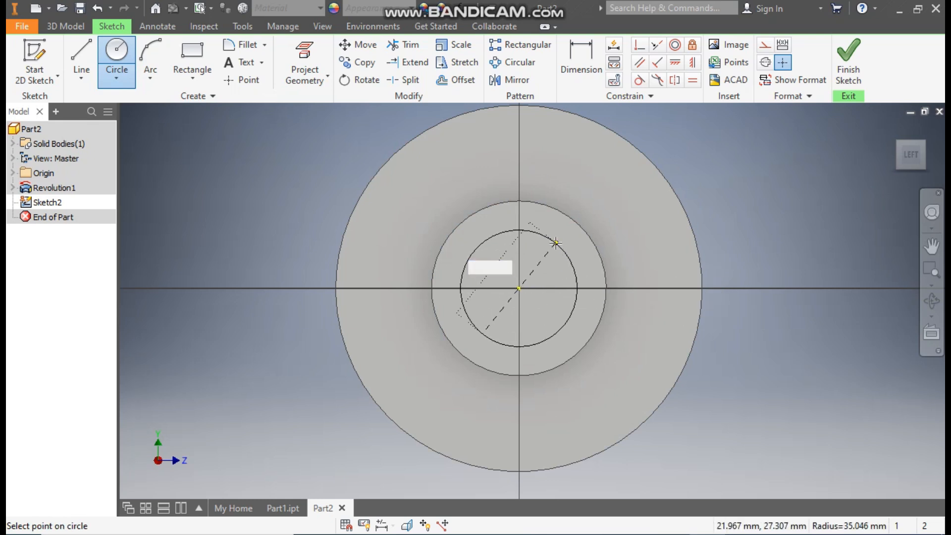
key("Return")
left_click(841, 57)
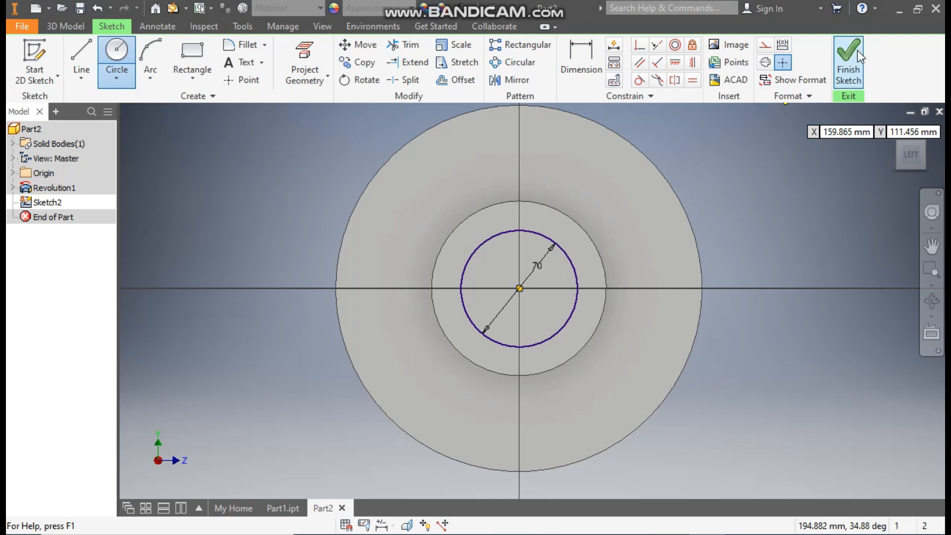
Cut the 70 mm circle through the whole pulley with an extrusion set to the All extent.
left_click(75, 66)
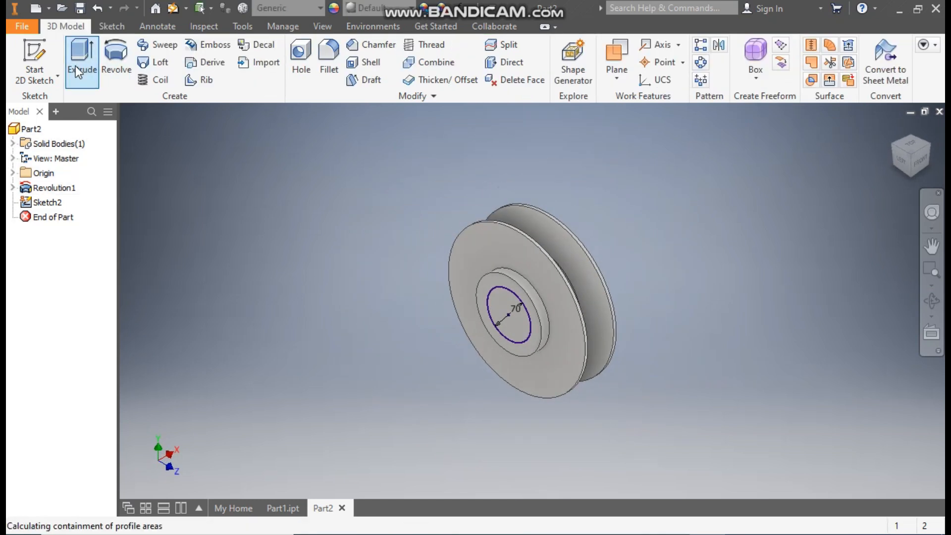
left_click(201, 185)
left_click(257, 161)
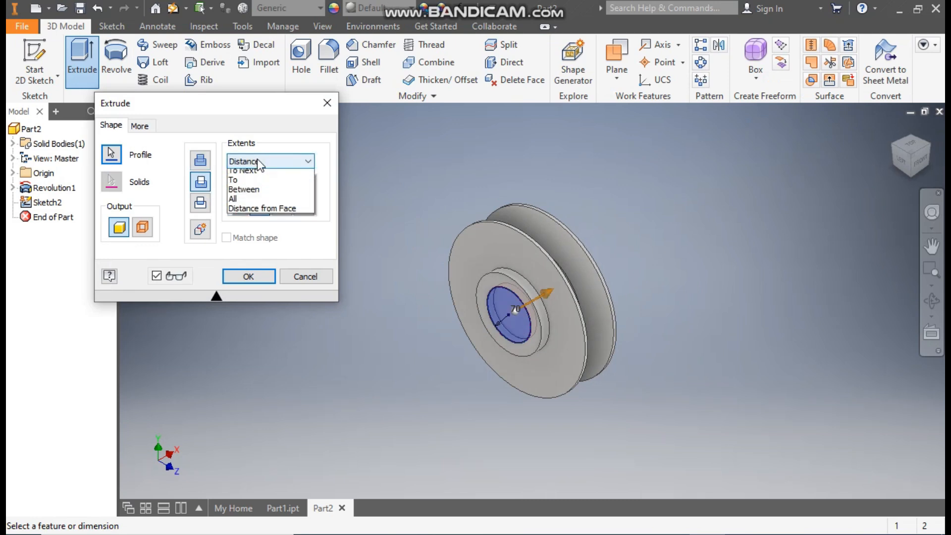
left_click(246, 211)
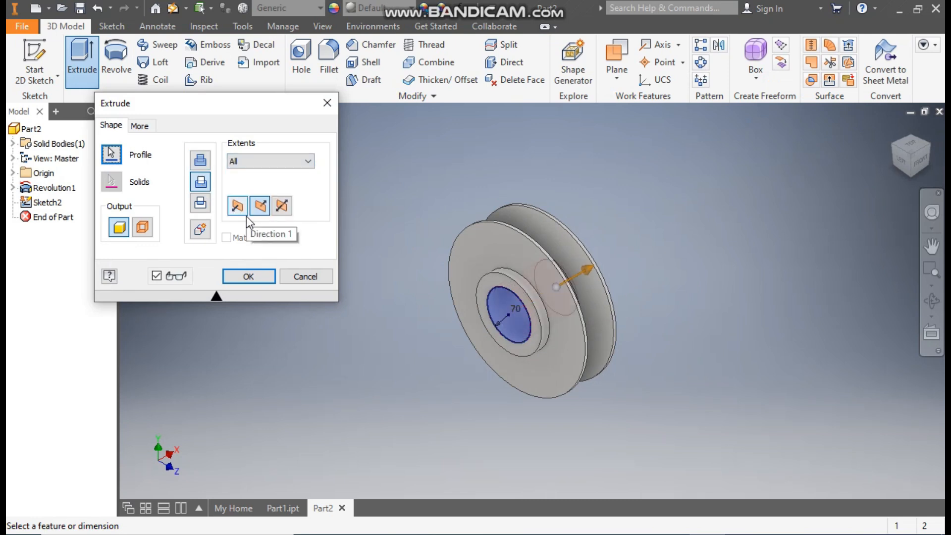
left_click(251, 278)
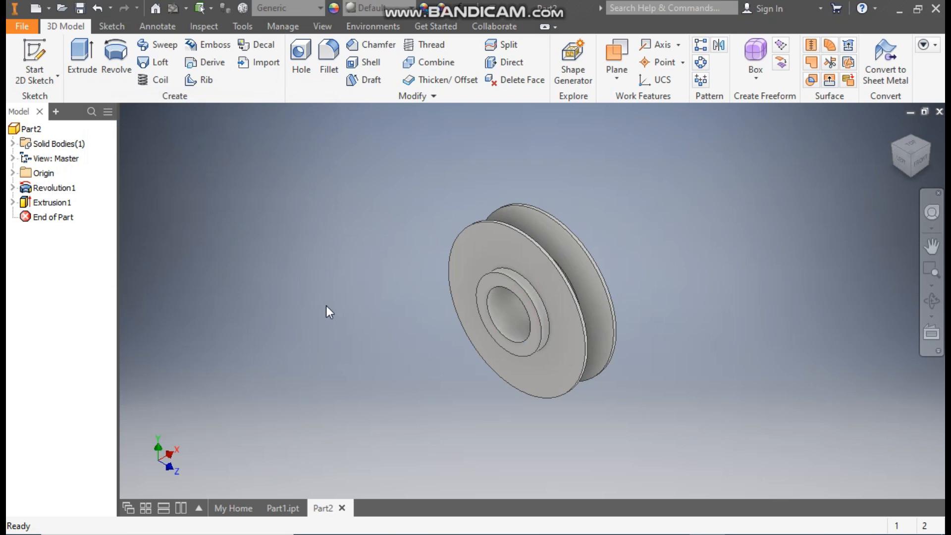
Fillet the outer circular edge of the hub's end face with a 3 mm radius.
scroll(493, 361, "up", 4)
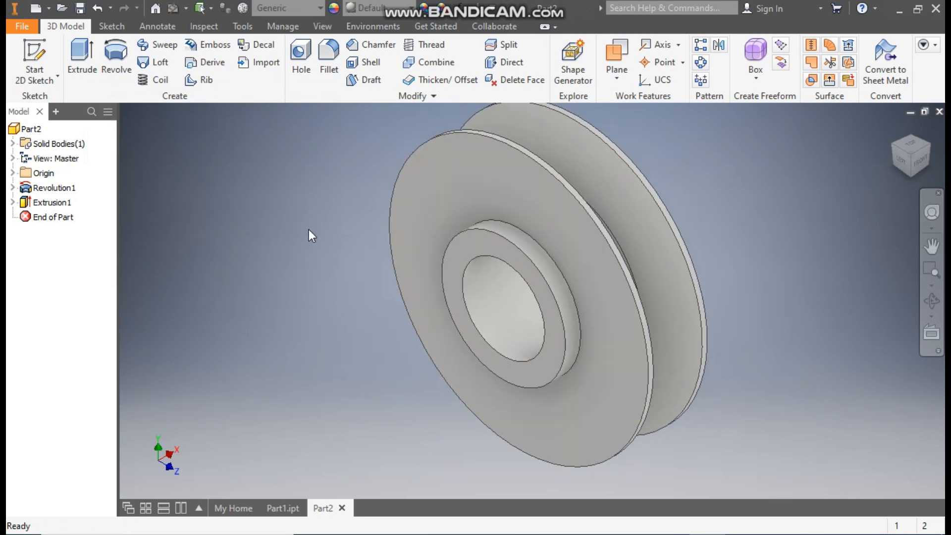
left_click(330, 56)
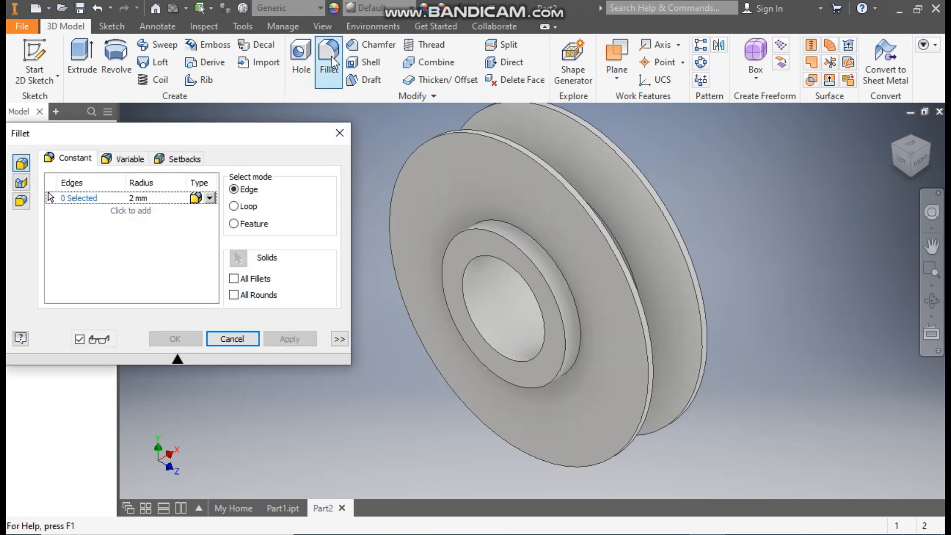
left_click(140, 200)
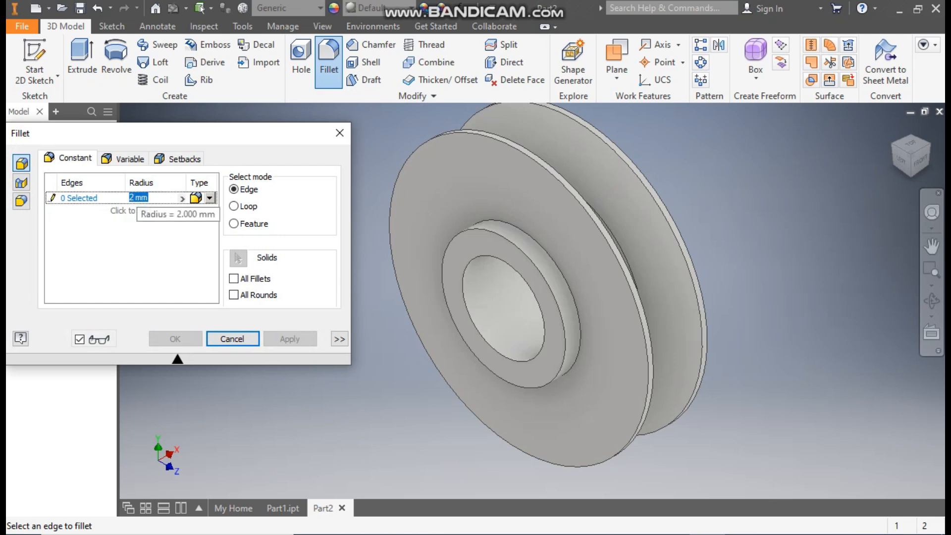
type("3")
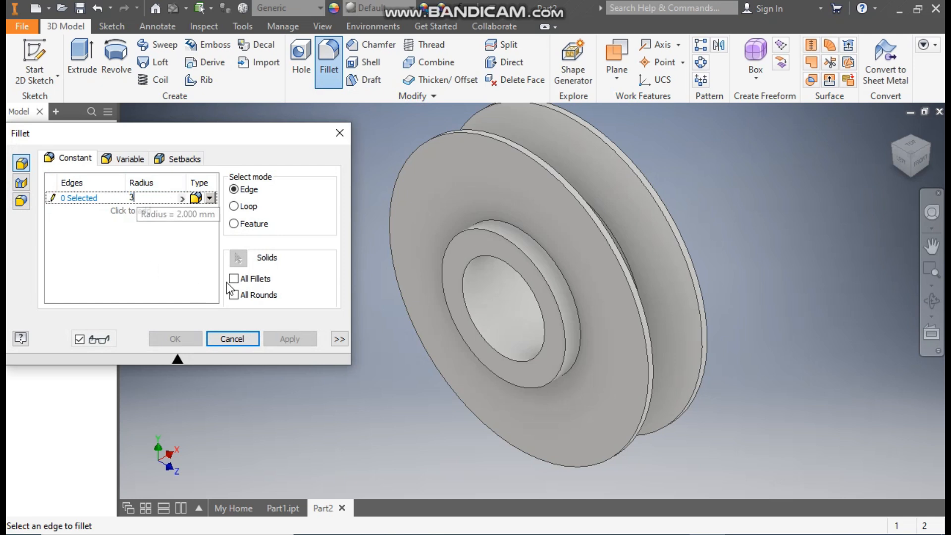
left_click(486, 231)
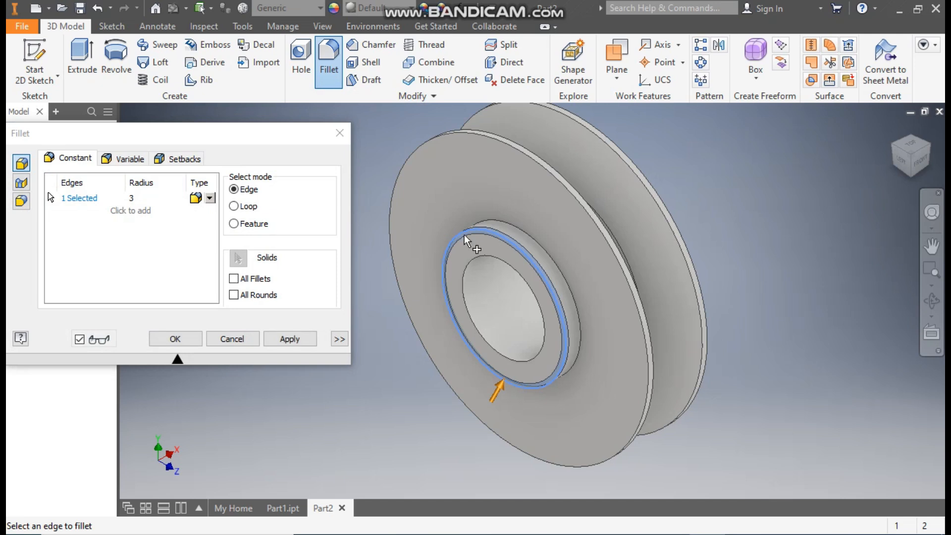
left_click(295, 339)
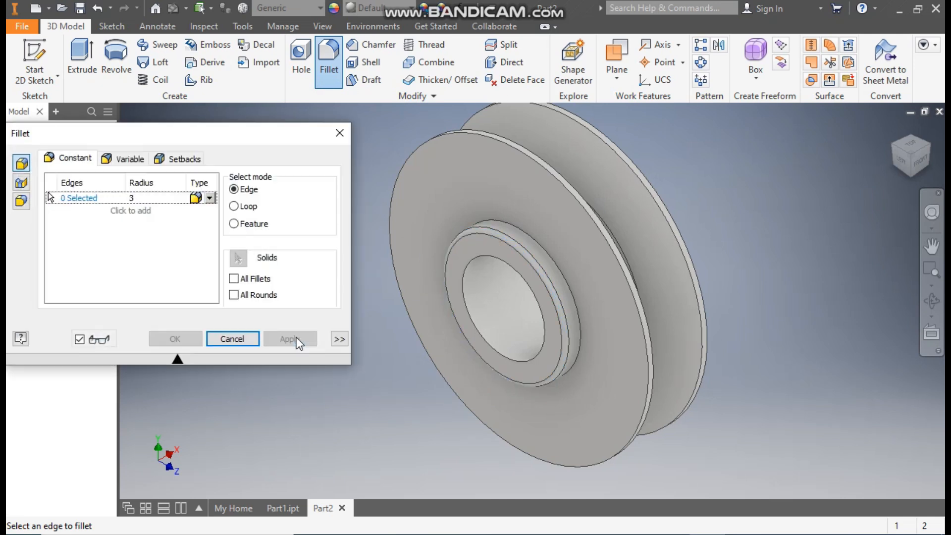
Fillet the edge where the hub meets the flange with a 6 mm radius.
left_click(131, 198)
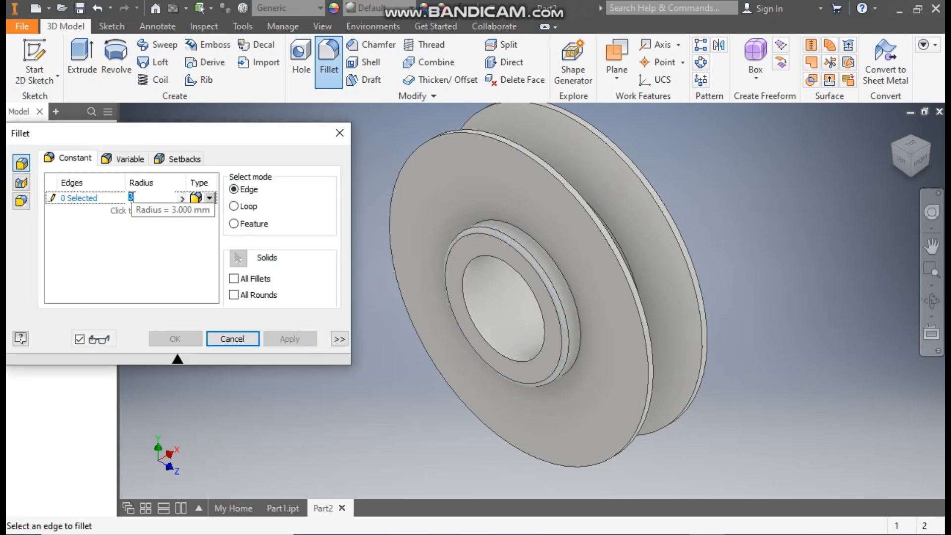
type("6")
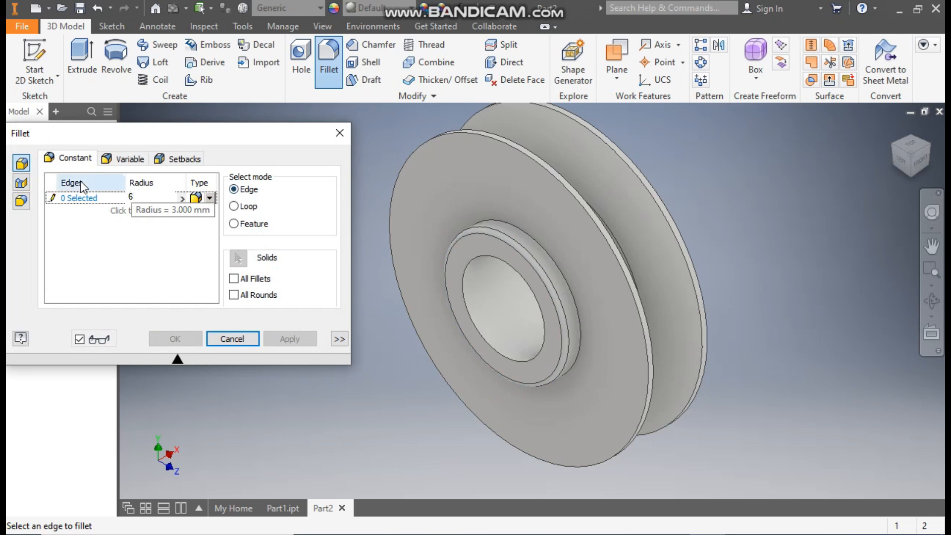
left_click(48, 194)
left_click(495, 229)
left_click(176, 338)
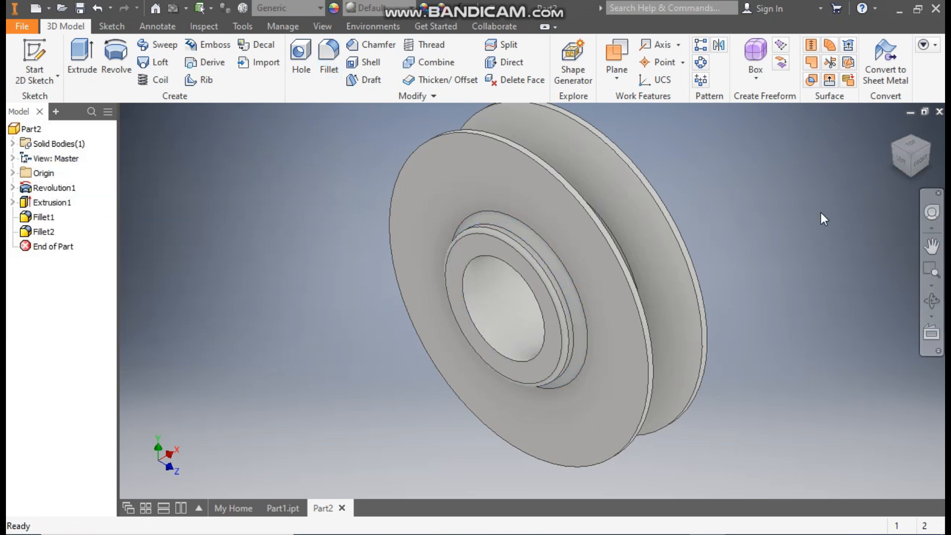
Start a sketch on the flange's flat outer face and consult the pocket layout on the finished model in Part1.ipt.
left_click(486, 168)
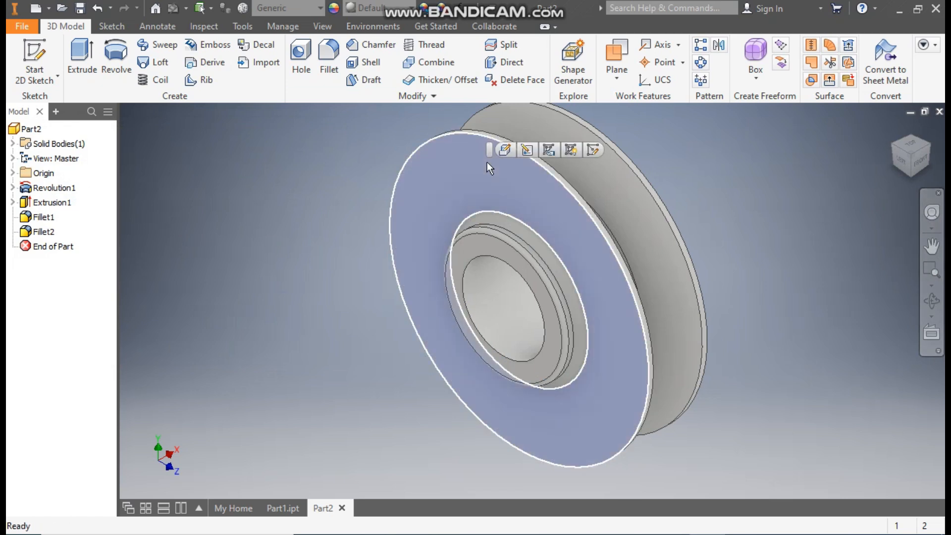
left_click(592, 151)
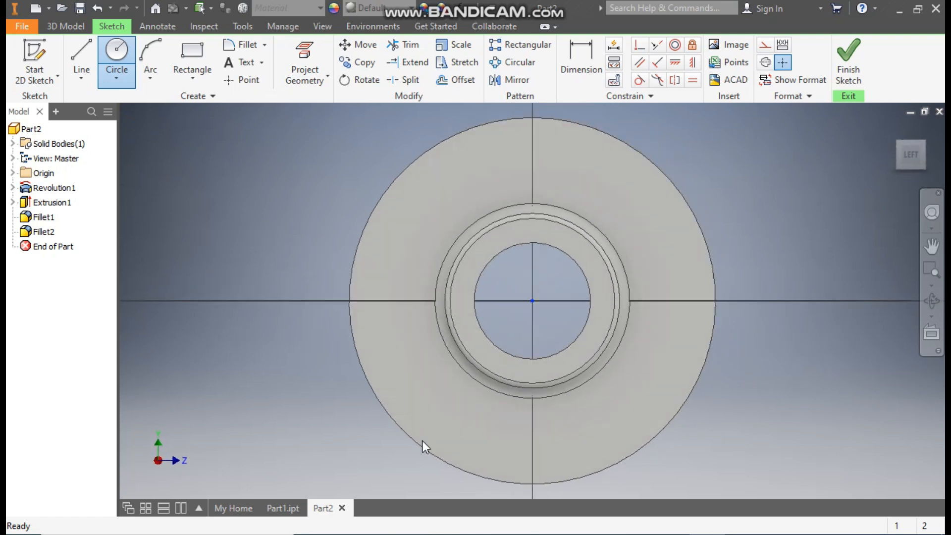
left_click(275, 508)
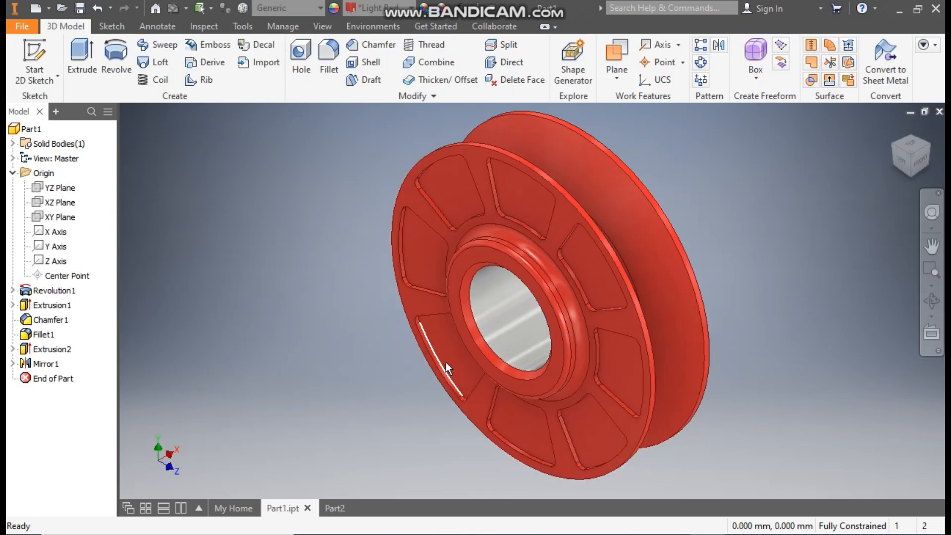
left_click(328, 509)
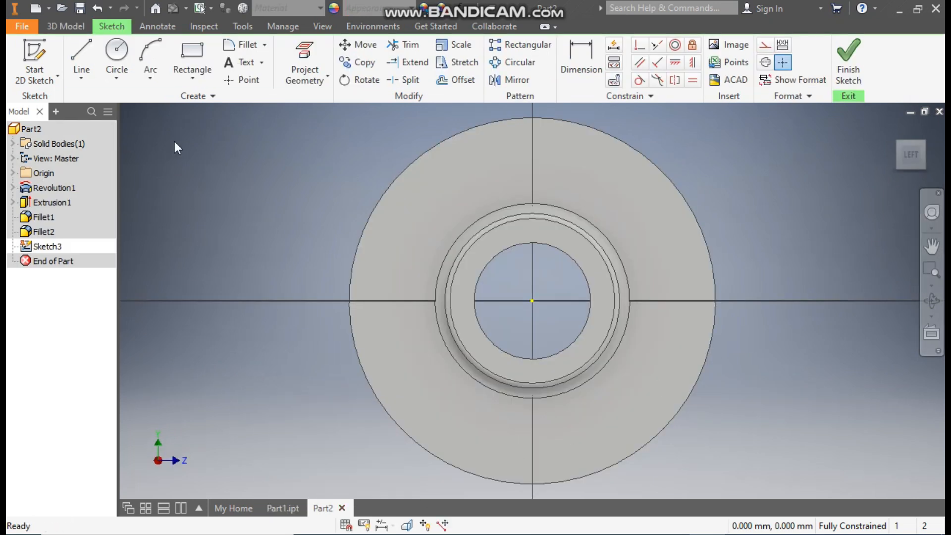
Draw two concentric center-point arcs around the pulley's centre on the upper flange, the inner one about 79 mm in radius.
left_click(150, 79)
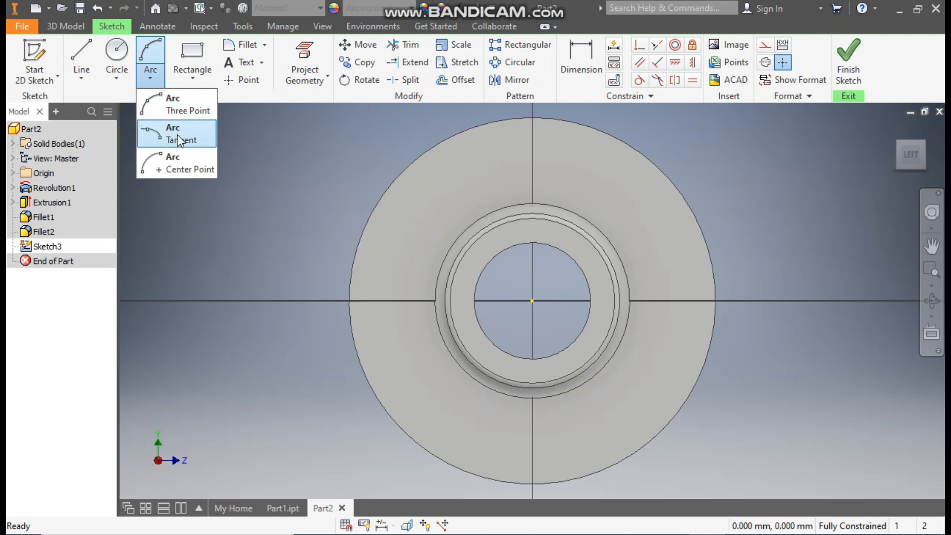
left_click(174, 165)
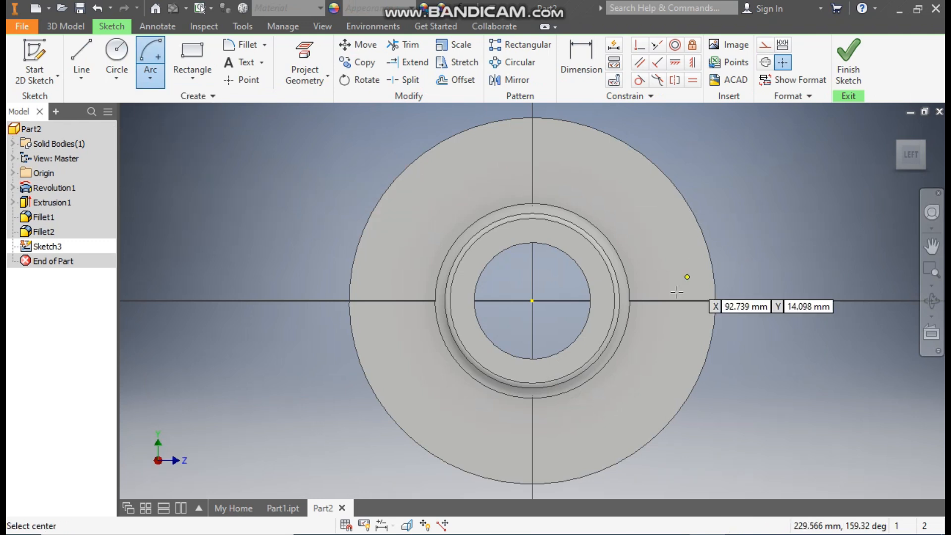
left_click(531, 301)
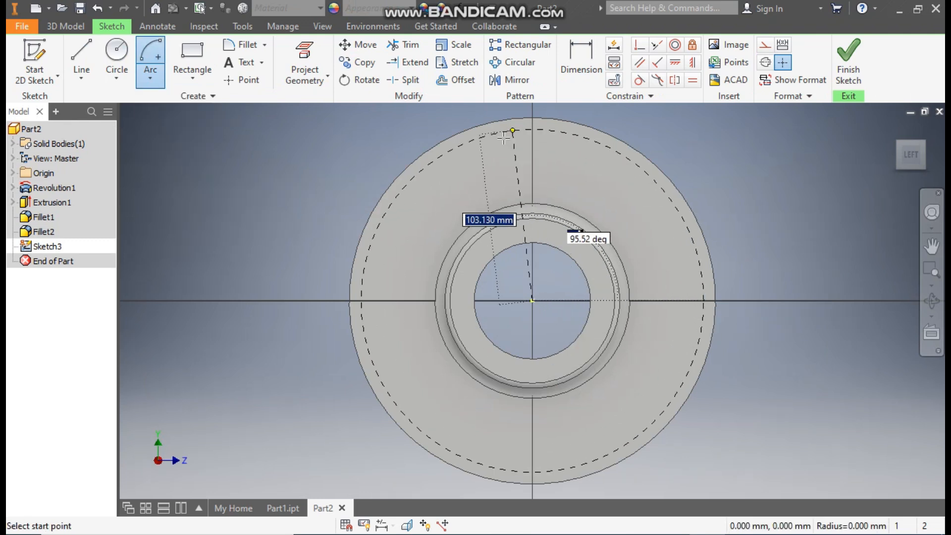
left_click(460, 151)
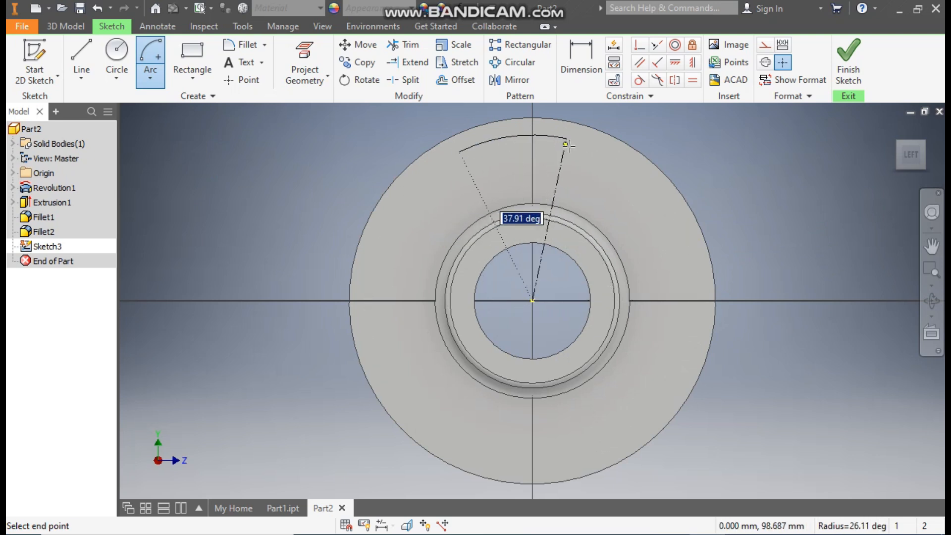
left_click(599, 149)
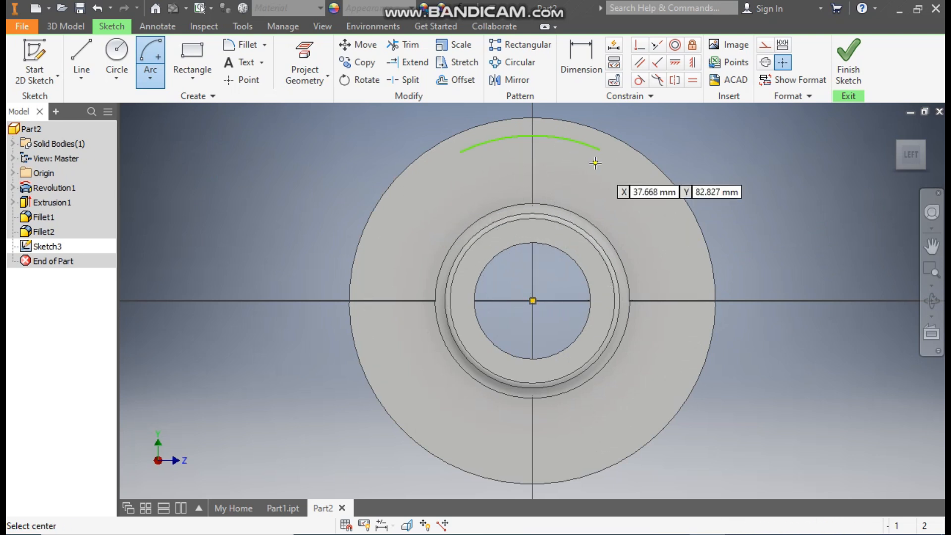
left_click(532, 300)
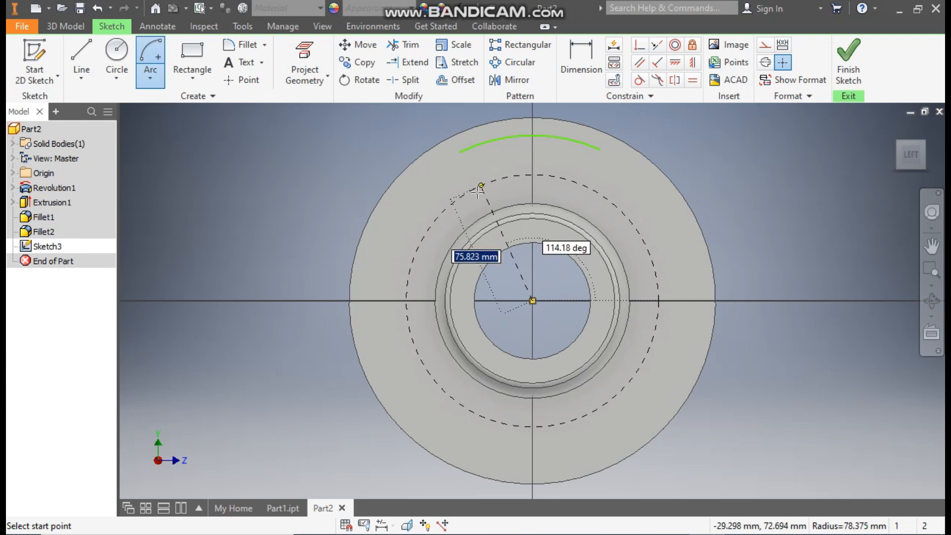
left_click(477, 182)
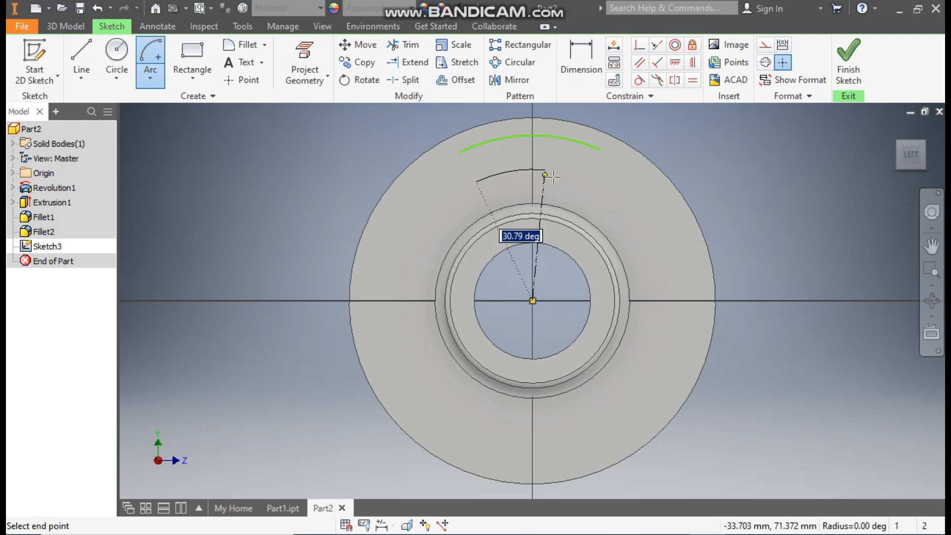
left_click(590, 183)
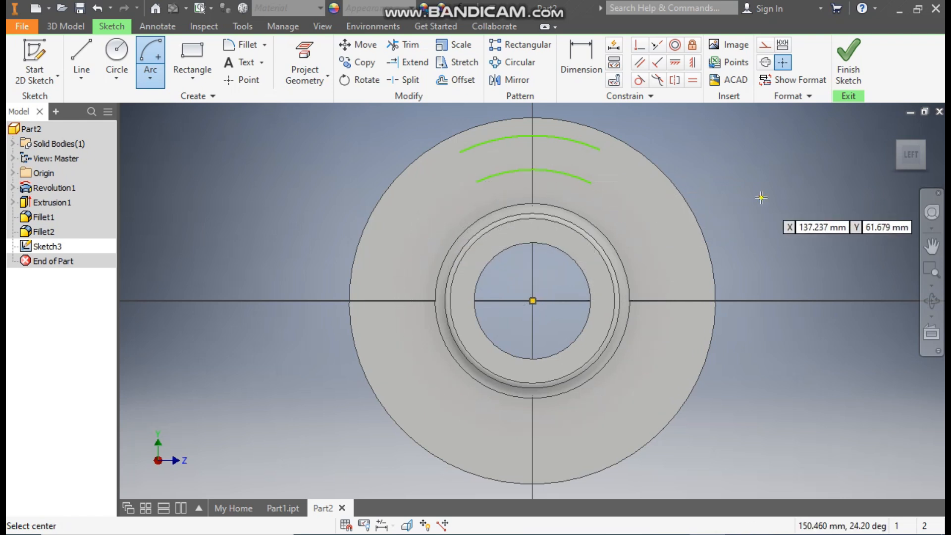
Connect the matching ends of the two arcs with straight lines to close the pocket outline.
left_click(81, 47)
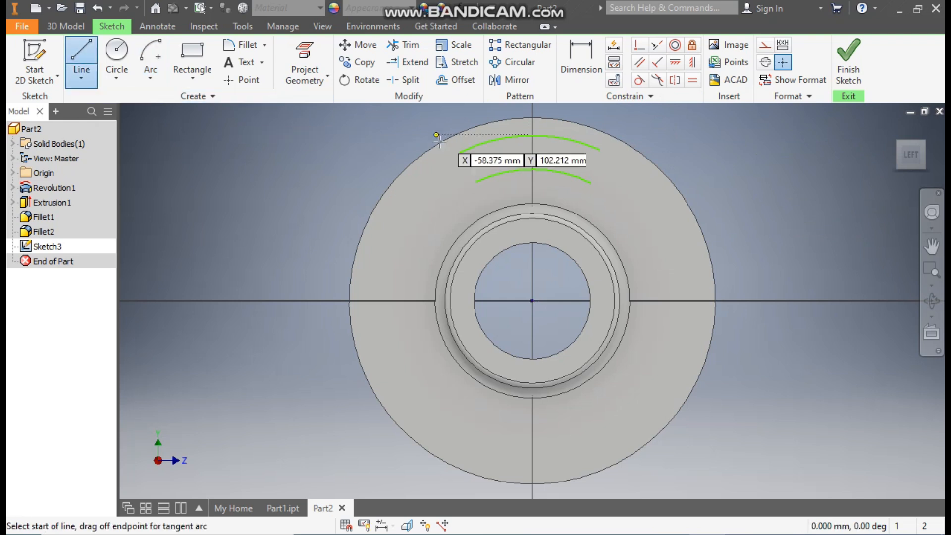
left_click(460, 151)
double_click(477, 182)
left_click(599, 148)
double_click(590, 184)
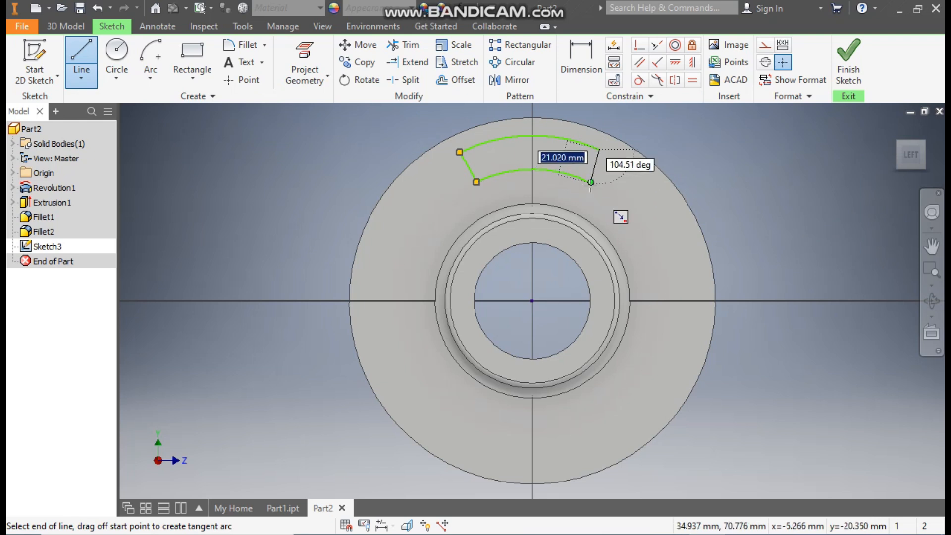
Dimension the pocket's inner arc with a radius of 64 mm.
left_click(595, 77)
left_click(557, 173)
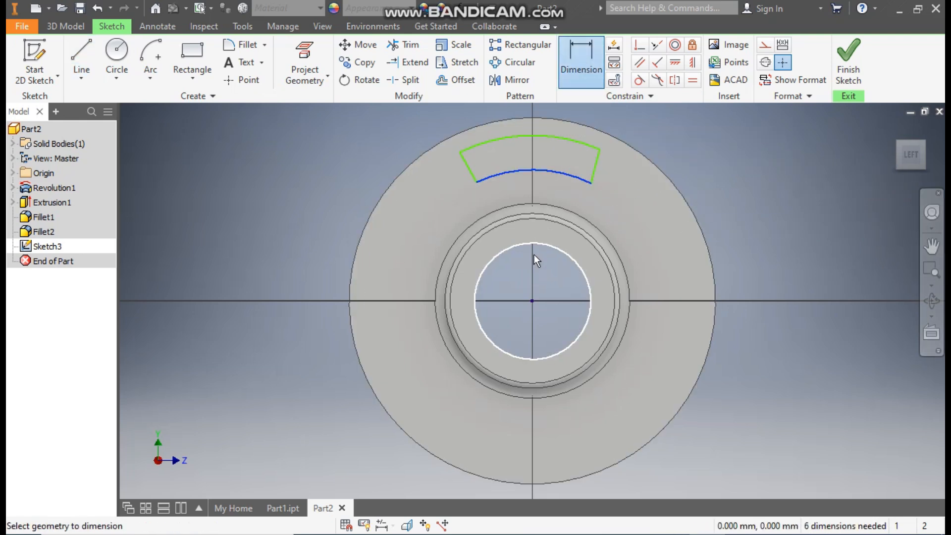
left_click(545, 265)
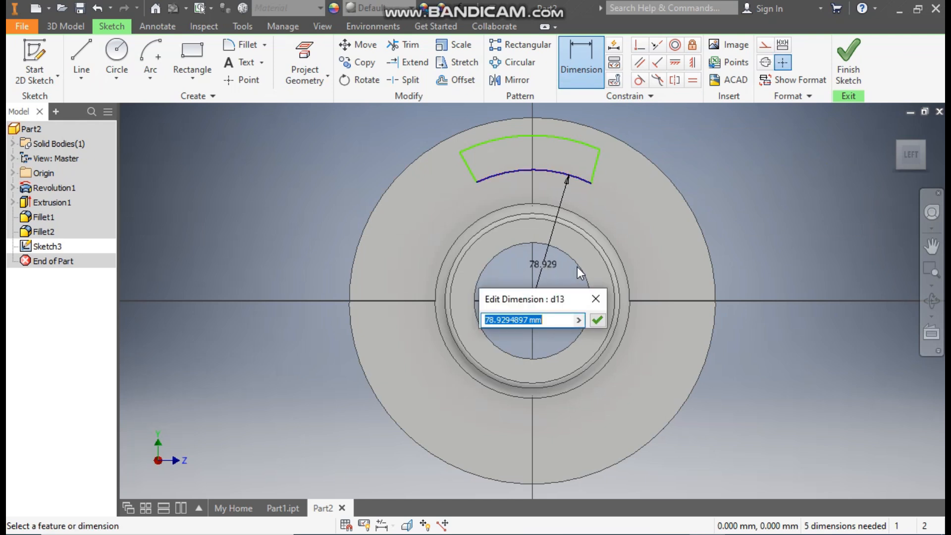
type("6")
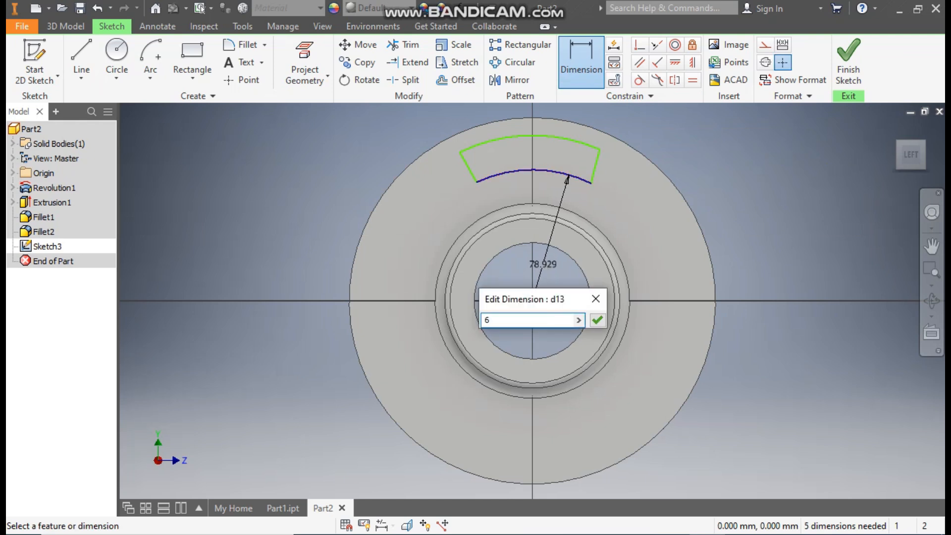
type("4")
key("Return")
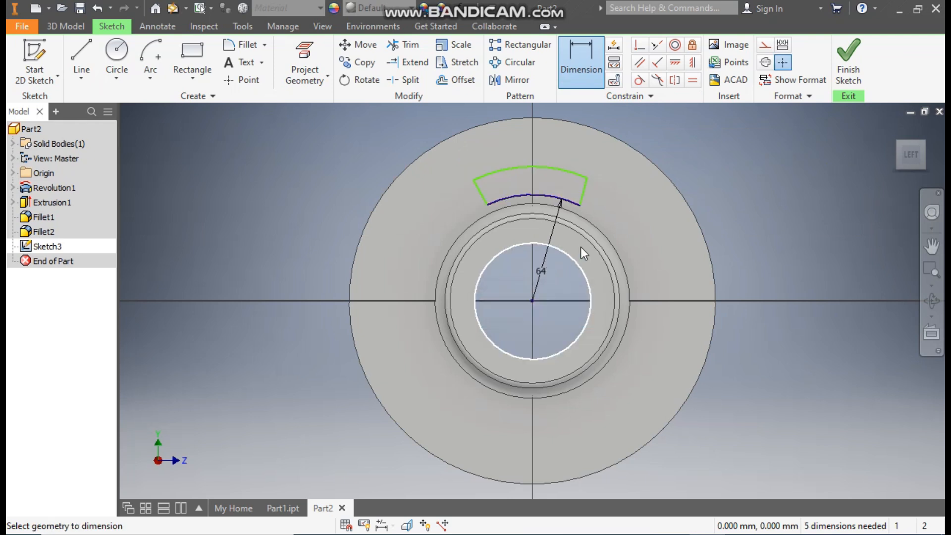
Dimension the pocket's outer arc with a radius of 104 mm.
left_click(563, 170)
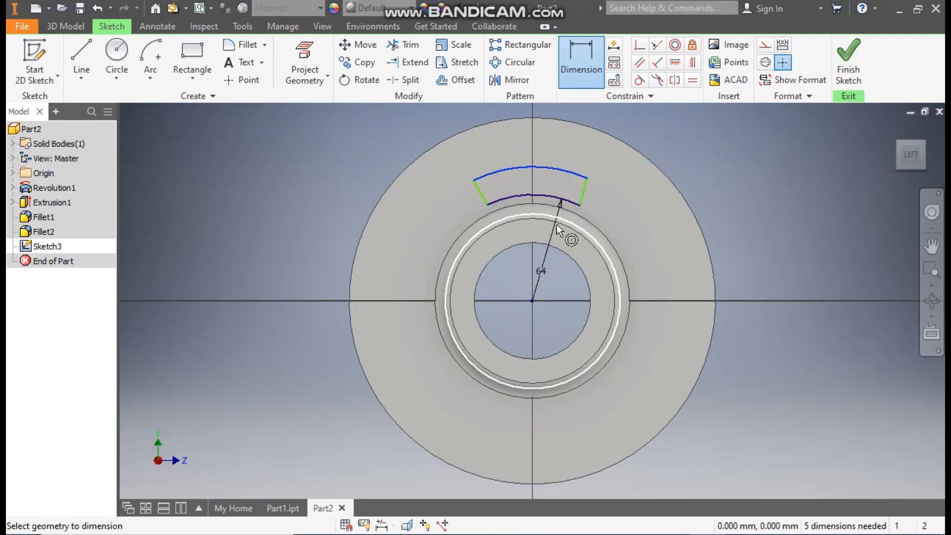
left_click(558, 273)
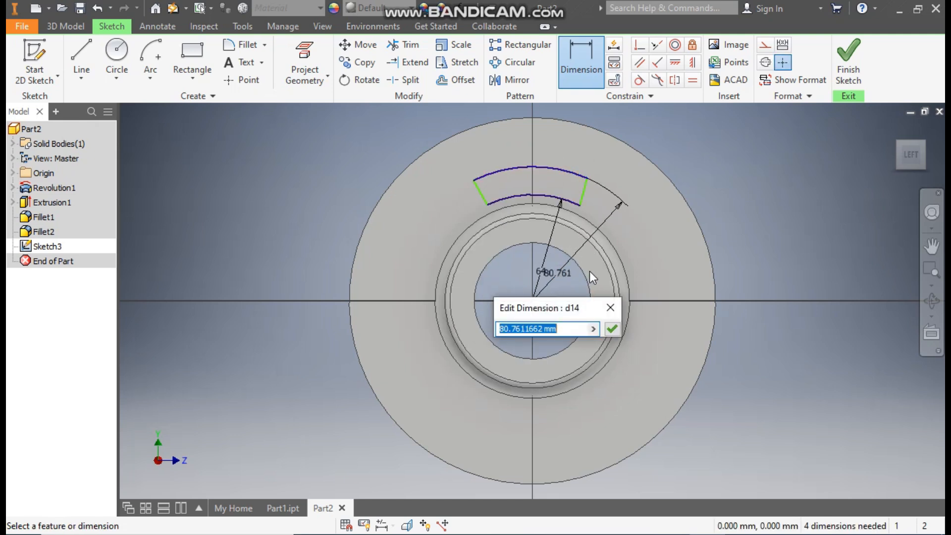
type("104")
key("Return")
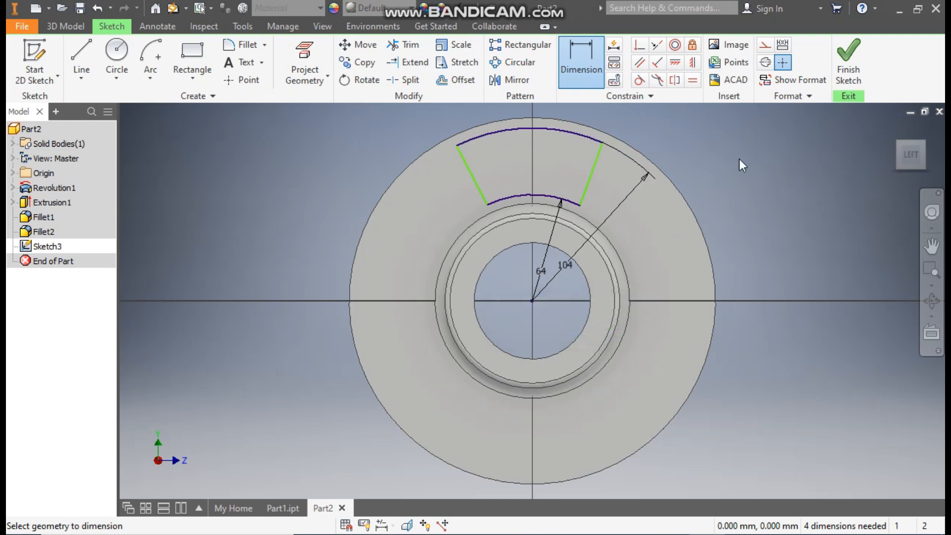
Dimension the angle between the pocket's two straight sides as 30 degrees.
left_click(473, 170)
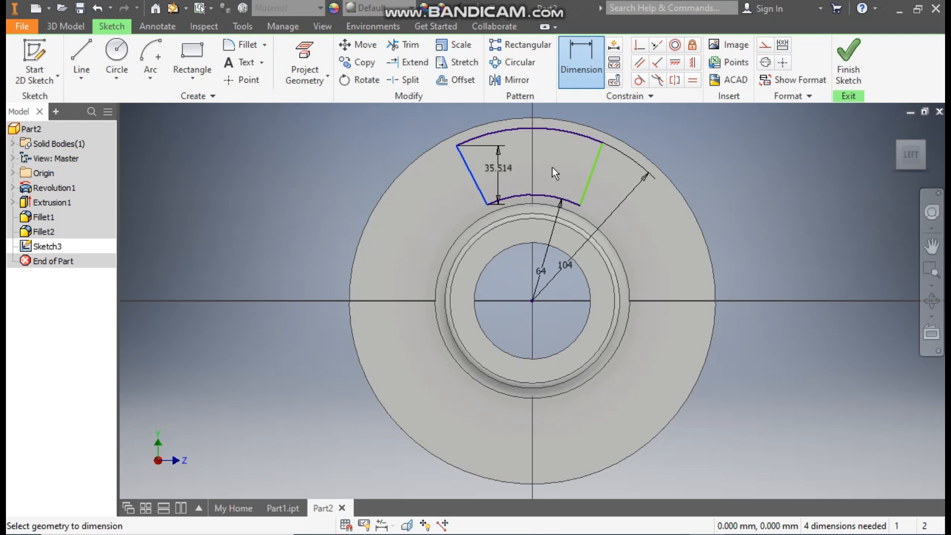
left_click(591, 174)
left_click(555, 150)
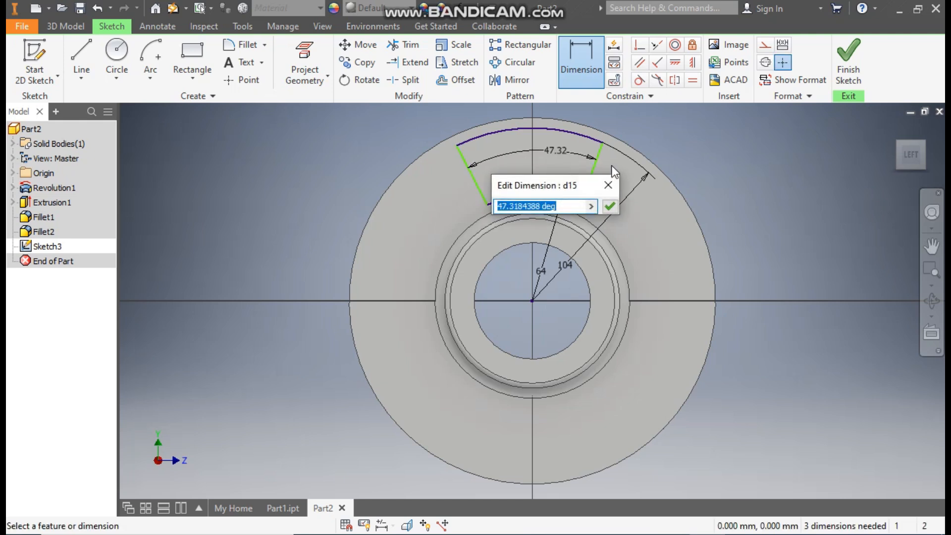
type("30")
key("Return")
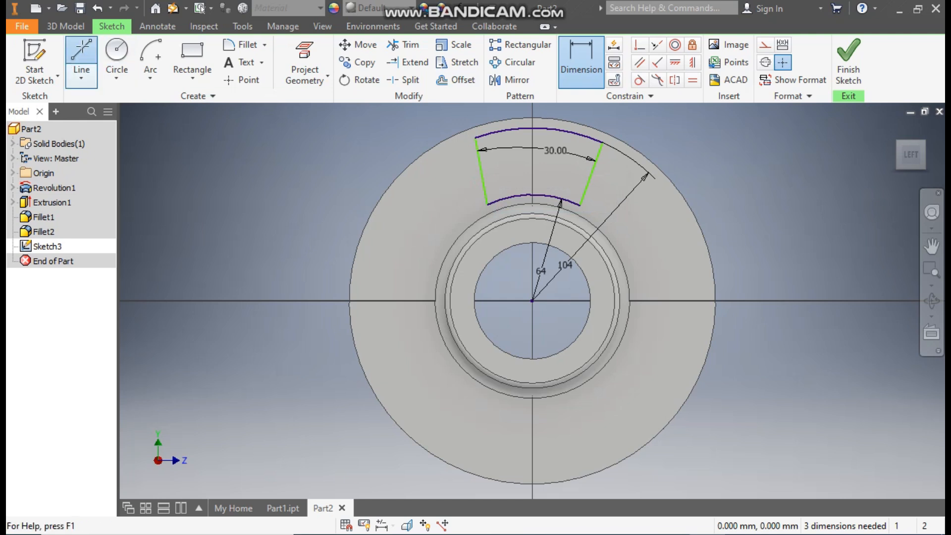
left_click(82, 46)
left_click(532, 301)
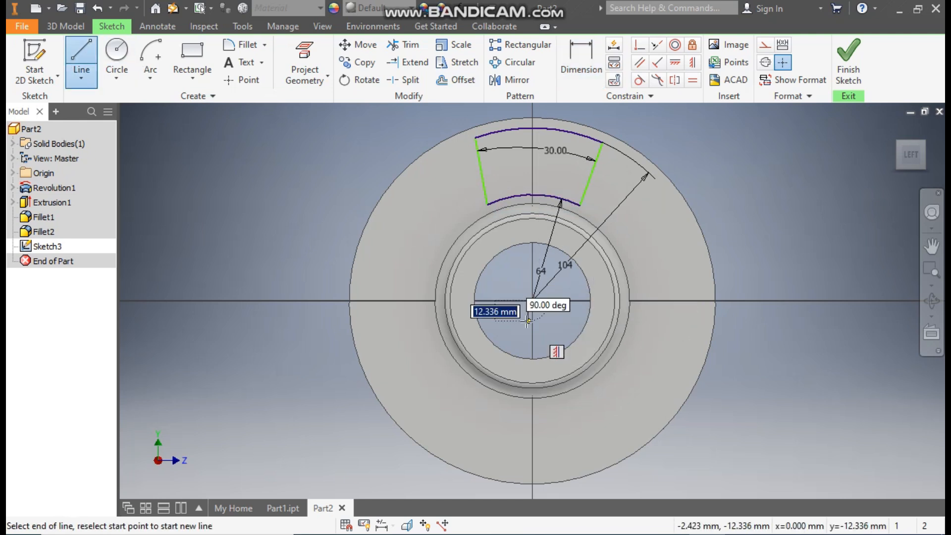
key("Escape")
Draw a vertical line from the pulley's centre up past the flange rim and convert it to a construction line.
key("l")
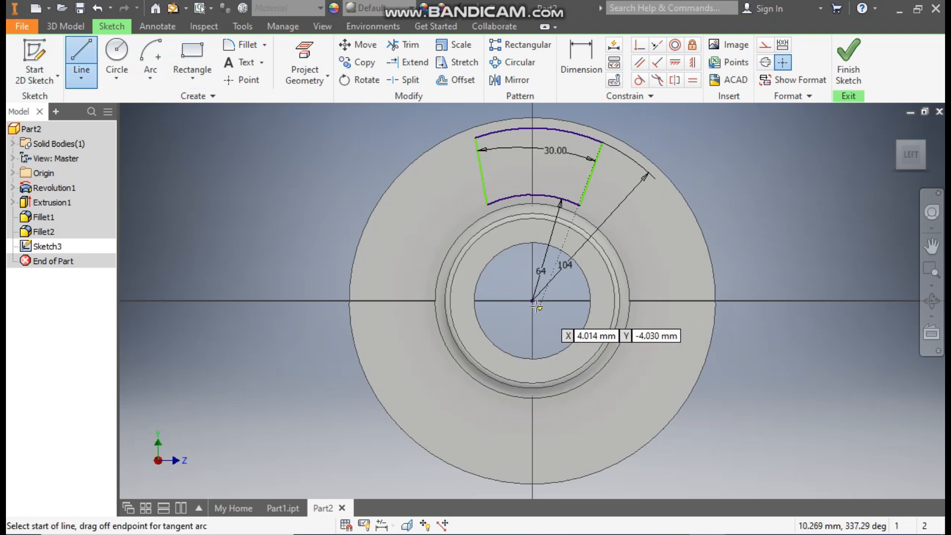
left_click(533, 301)
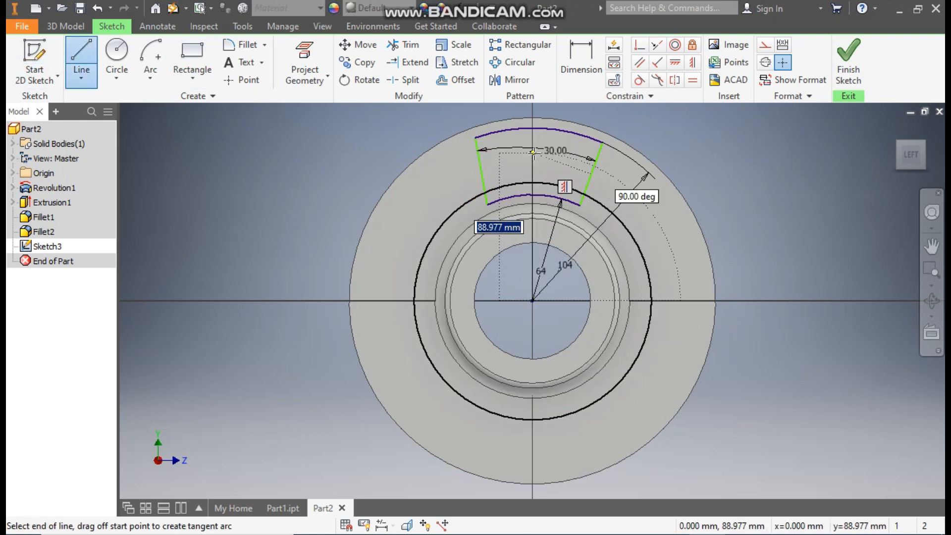
middle_click_drag(520, 192, 500, 354)
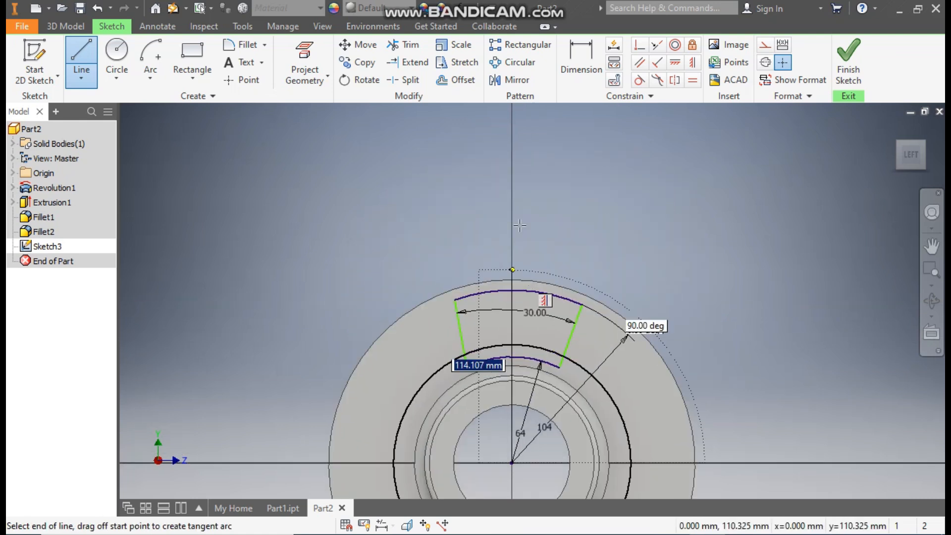
left_click(513, 197)
key("Escape")
middle_click_drag(607, 225, 608, 106)
left_click(514, 130)
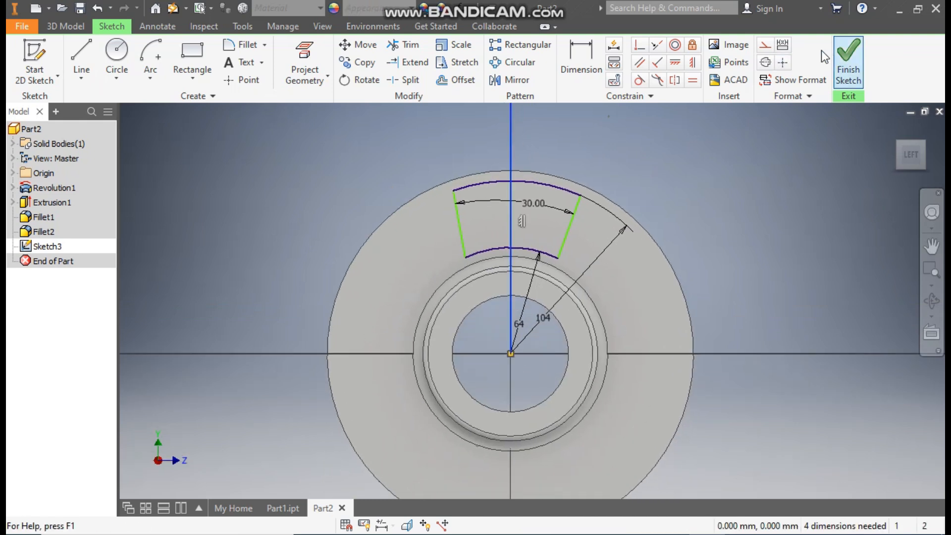
left_click(782, 63)
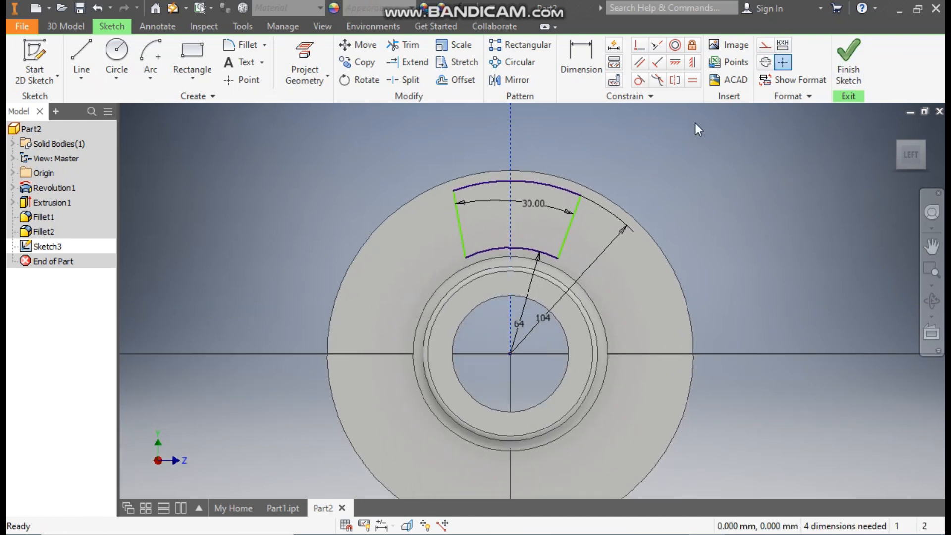
Make the midpoint of the pocket's outer arc coincident with the vertical construction line.
left_click(639, 45)
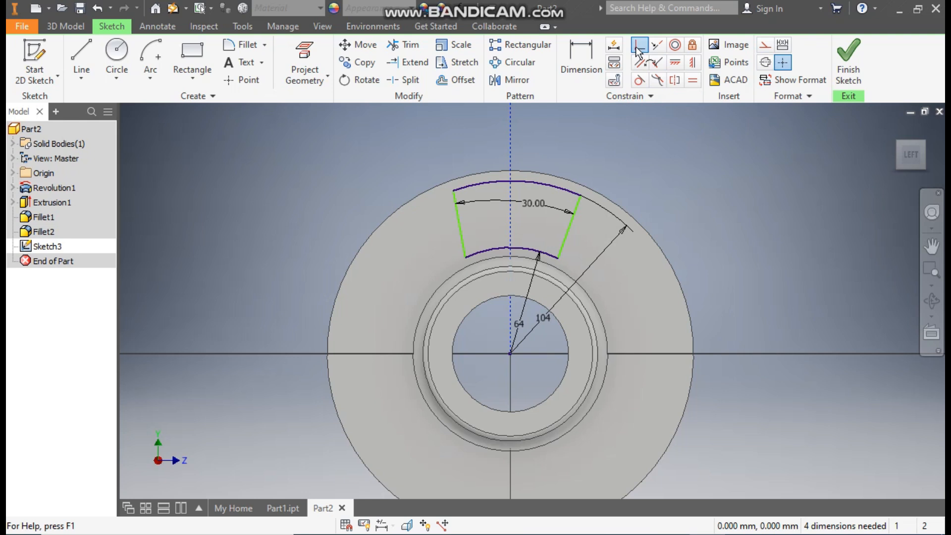
left_click(516, 181)
left_click(510, 164)
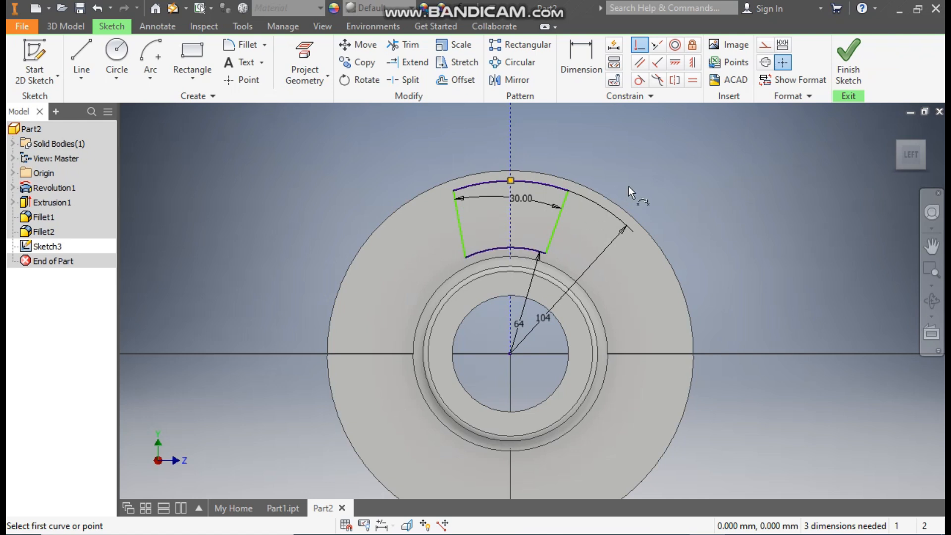
key("Escape")
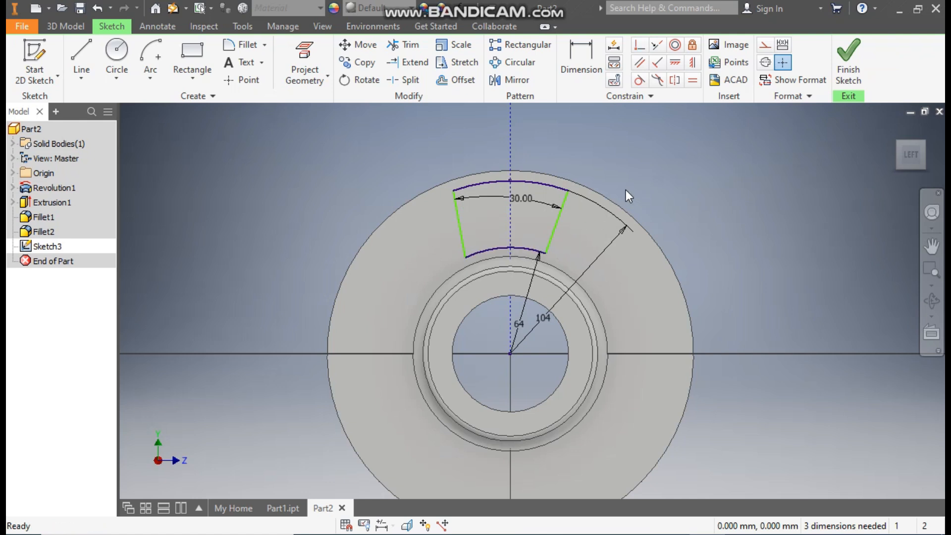
Align the midpoint of the pocket's inner arc vertically with the pulley's centre point.
left_click(503, 249)
left_click(691, 62)
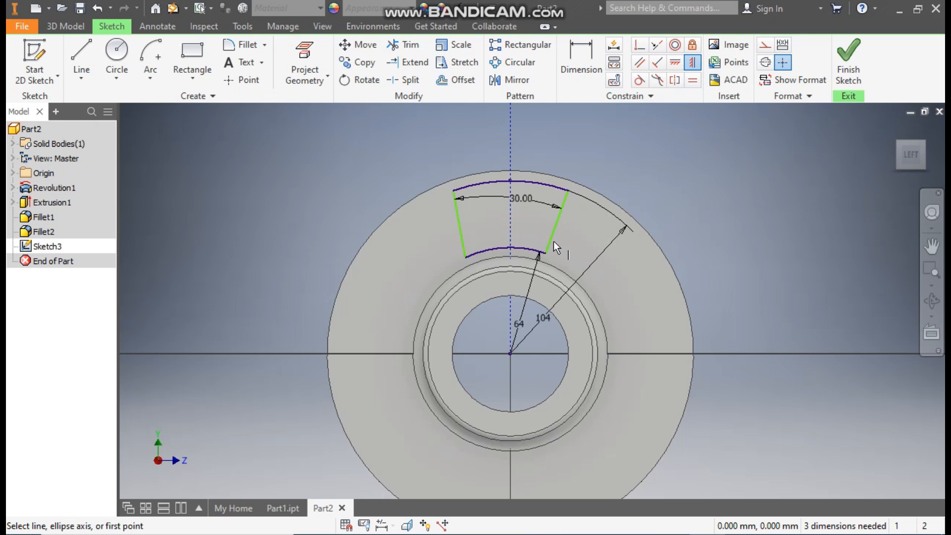
left_click(505, 247)
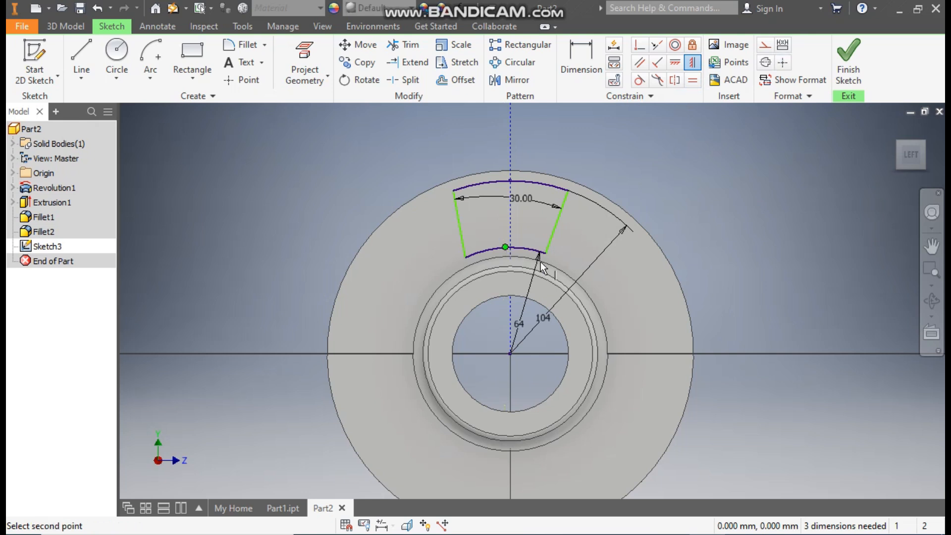
left_click(511, 353)
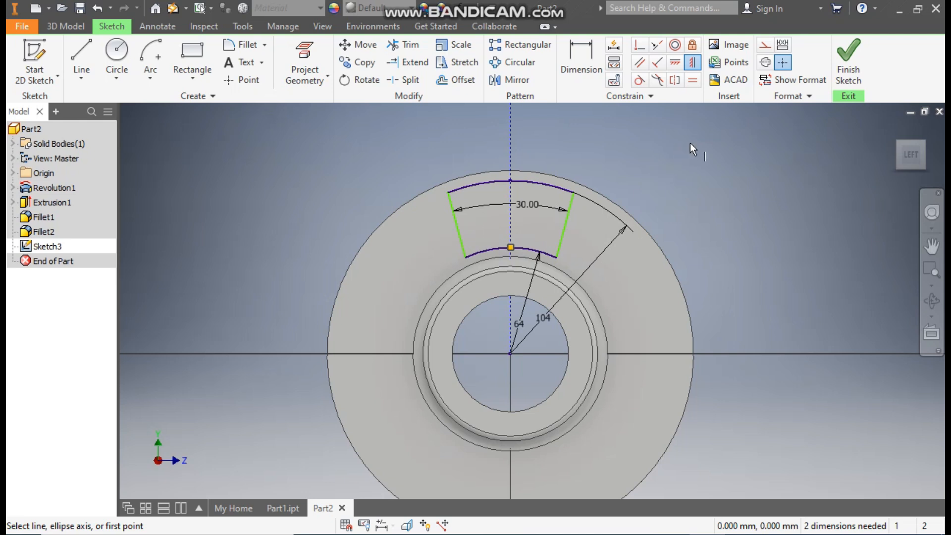
Dimension the horizontal distance between the inner arc's two endpoints as 40 mm.
left_click(568, 85)
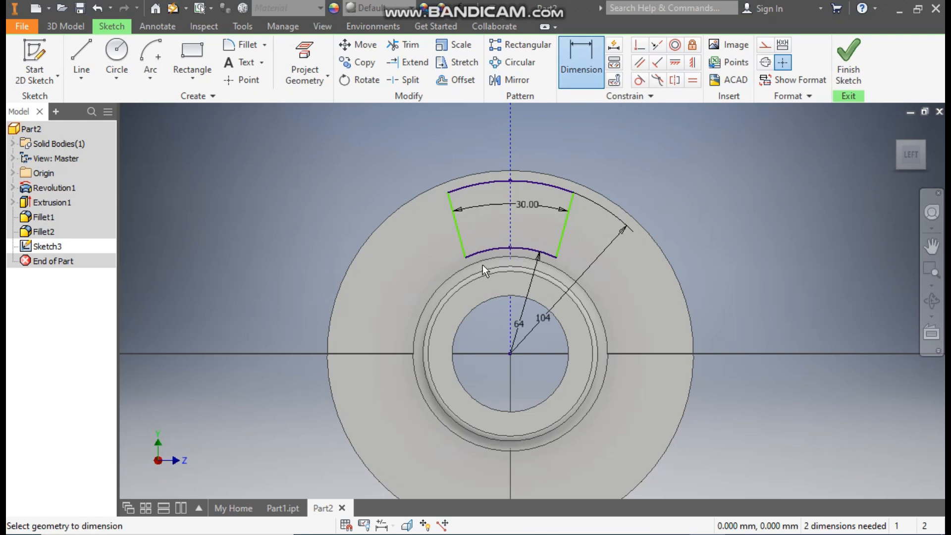
left_click(465, 257)
left_click(556, 257)
left_click(501, 323)
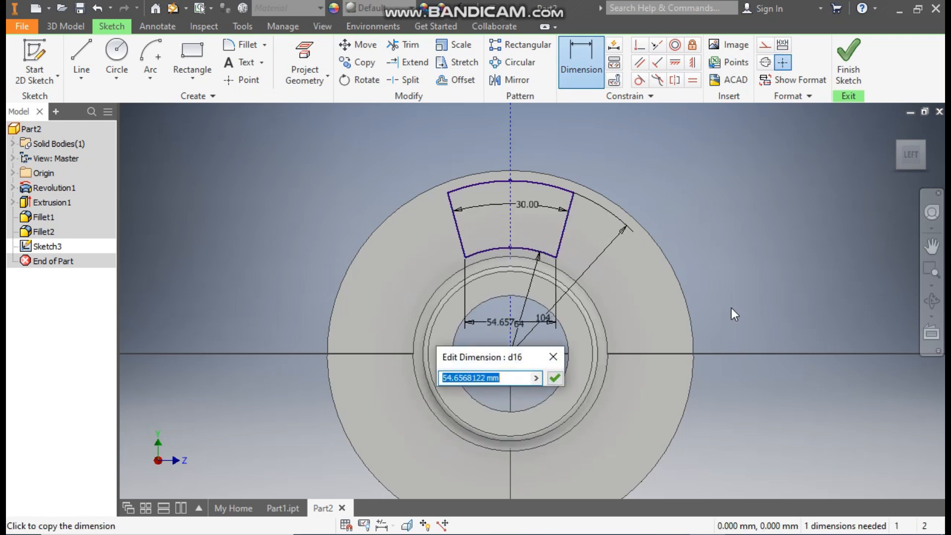
type("40")
key("Return")
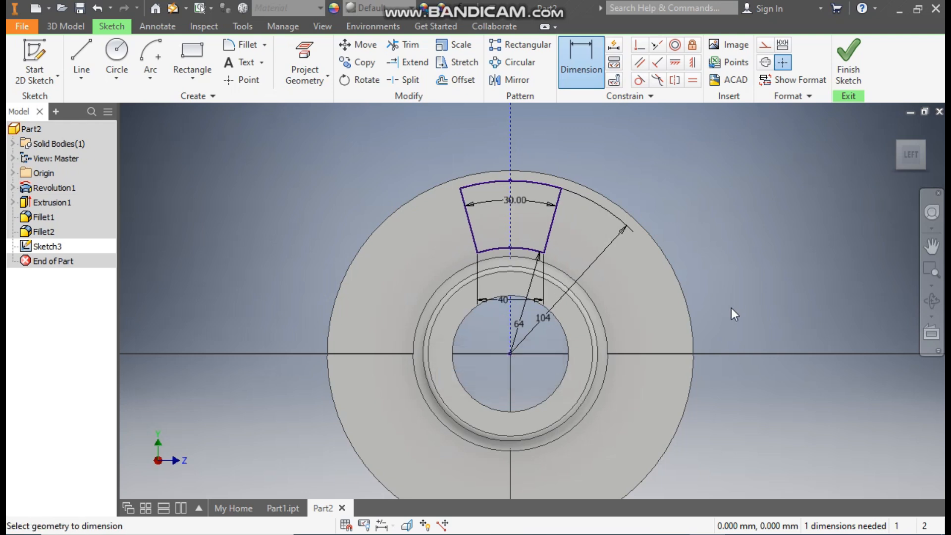
Round all four corners of the pocket sketch profile with 5 mm fillets.
key("Escape")
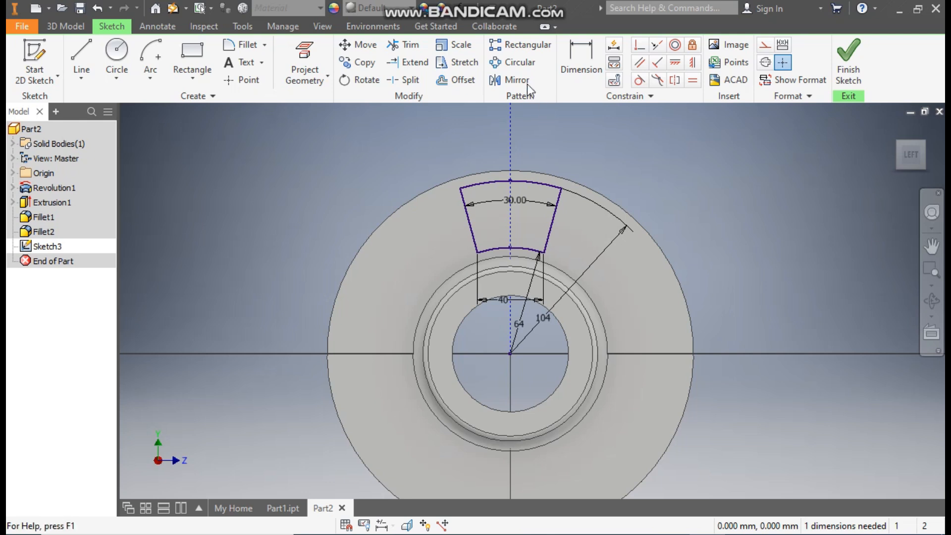
left_click(239, 46)
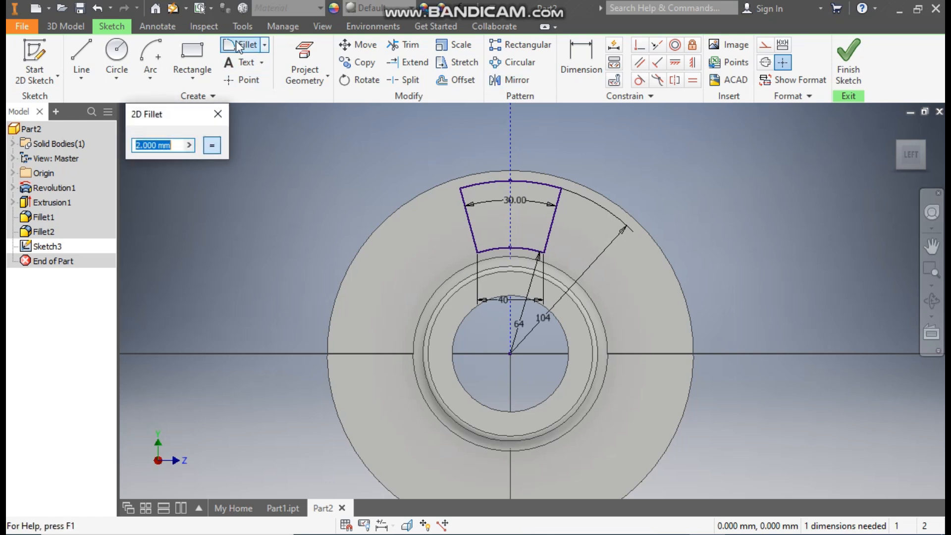
type("5")
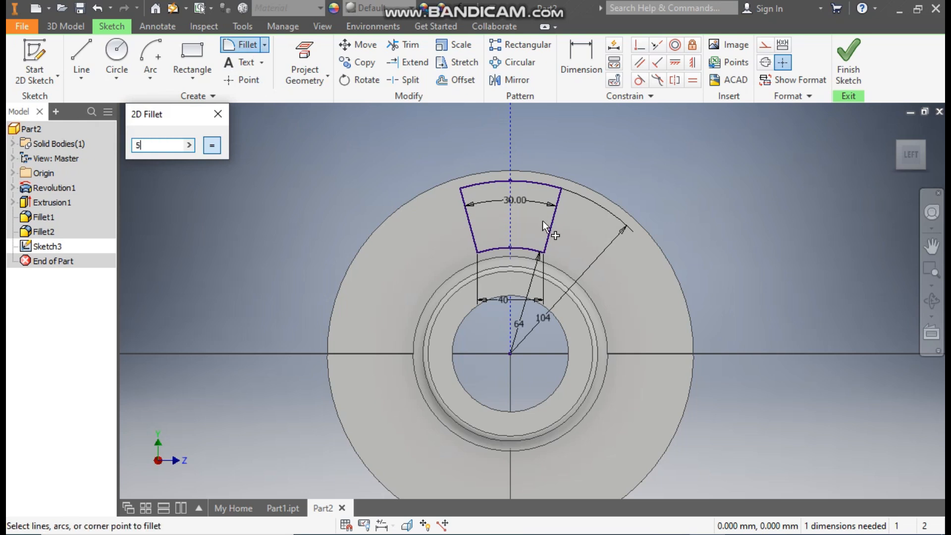
scroll(461, 170, "down", 3)
left_click(479, 199)
left_click(465, 218)
left_click(637, 198)
left_click(646, 232)
left_click(596, 320)
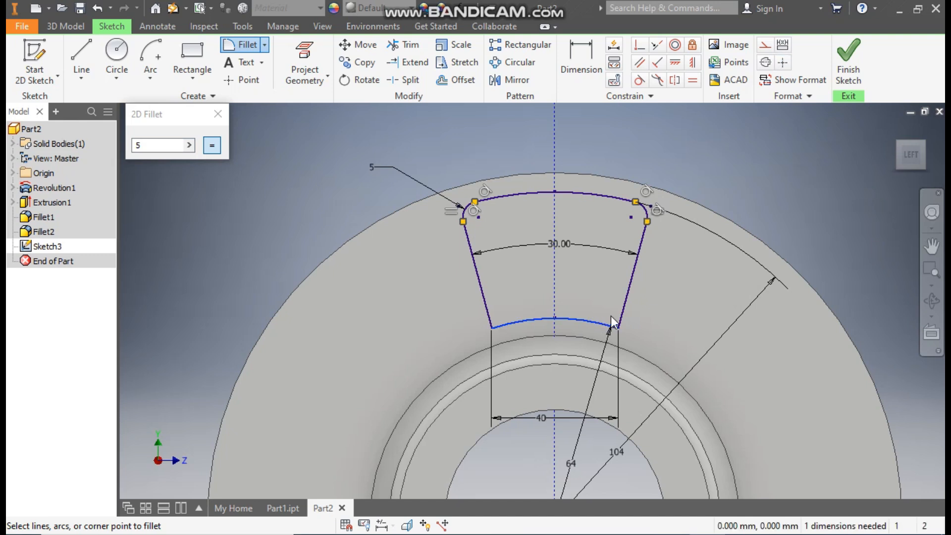
left_click(623, 318)
left_click(498, 320)
left_click(489, 310)
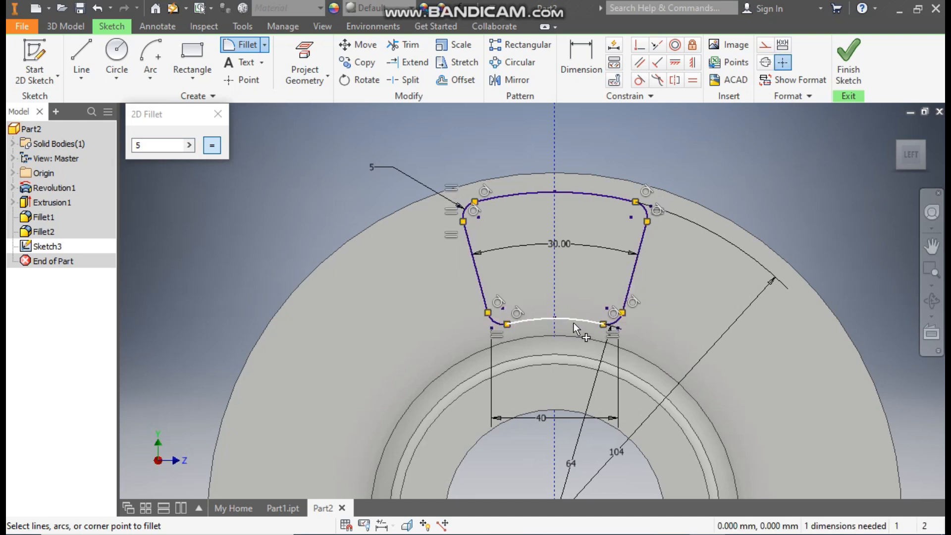
left_click(216, 112)
Finish the sketch and cut-extrude the rounded pocket profile 3 mm deep into the flange face.
scroll(252, 158, "down", 2)
middle_click_drag(252, 159, 288, 145)
left_click(848, 57)
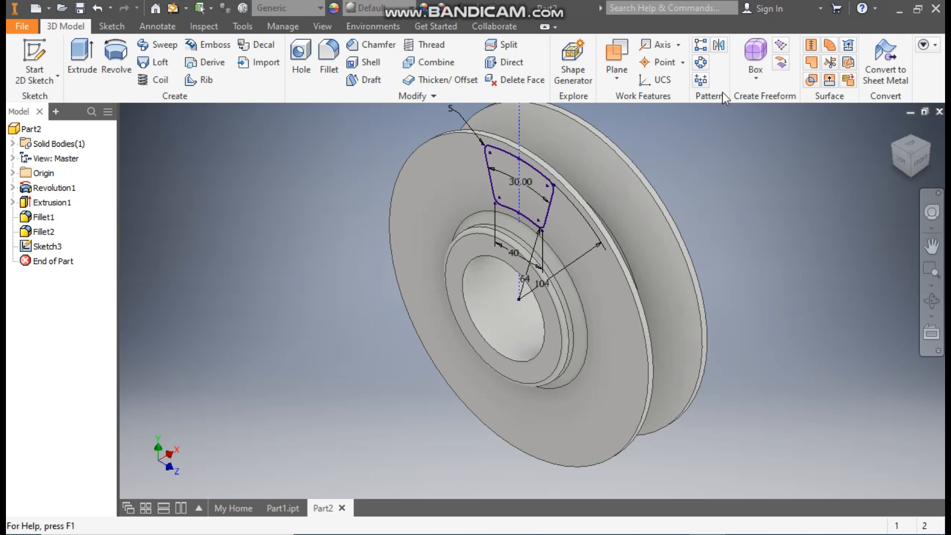
left_click(86, 54)
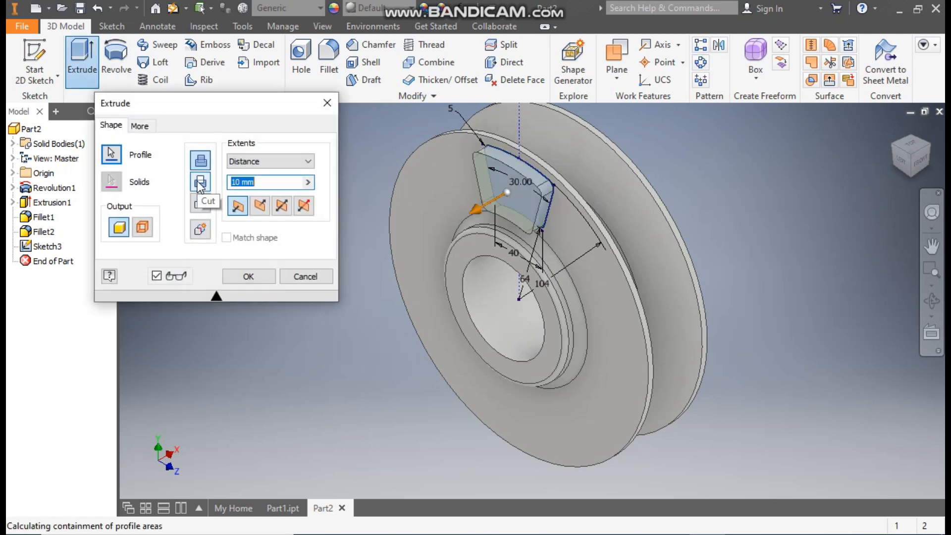
left_click(200, 184)
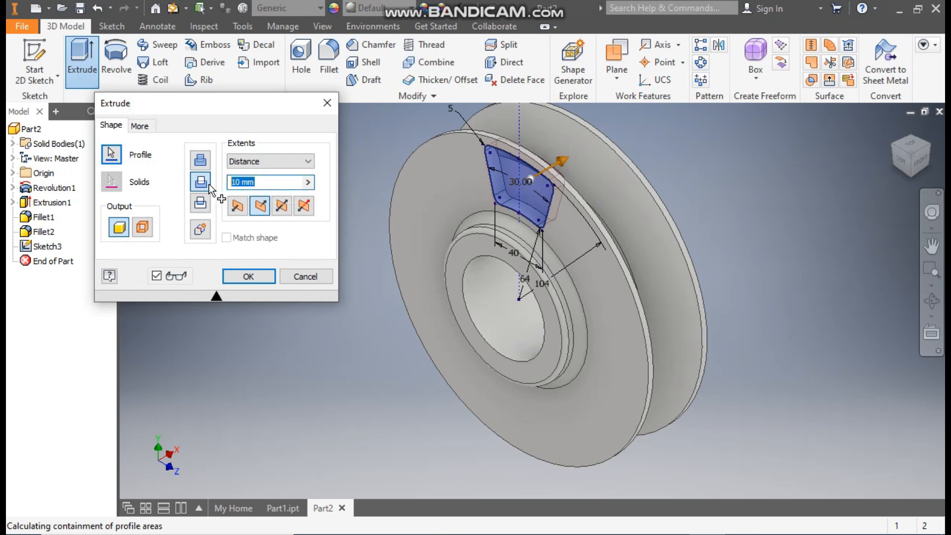
type("3")
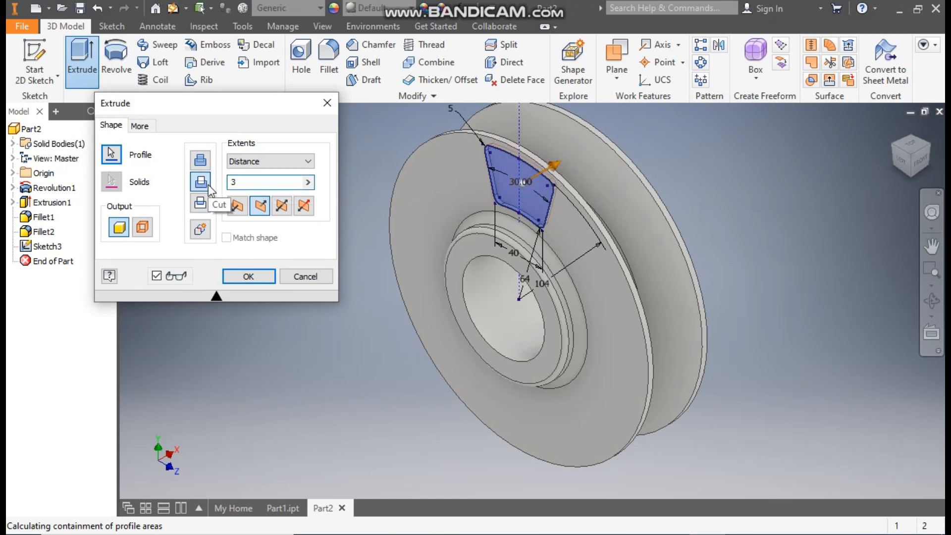
left_click(253, 276)
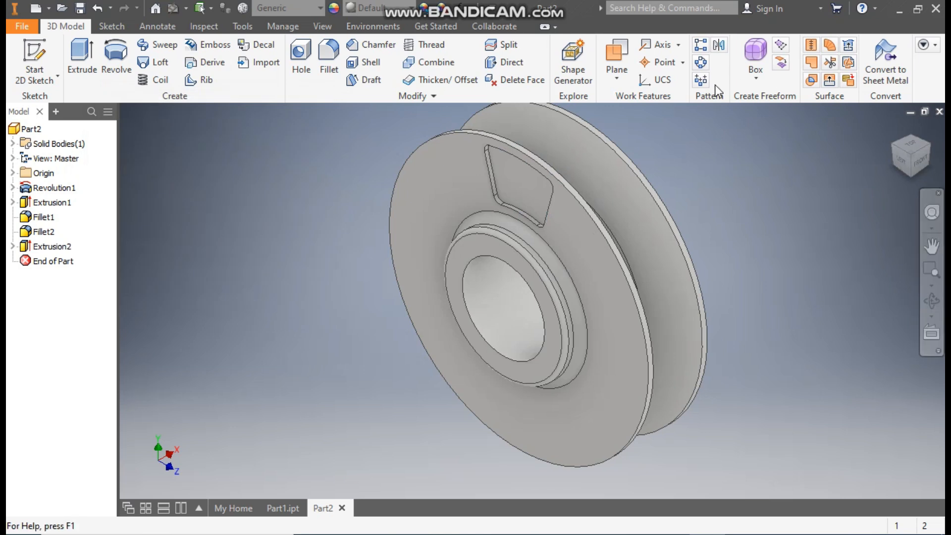
Create a circular pattern of the pocket cut around the pulley's axis with 8 occurrences over 360 degrees.
left_click(700, 63)
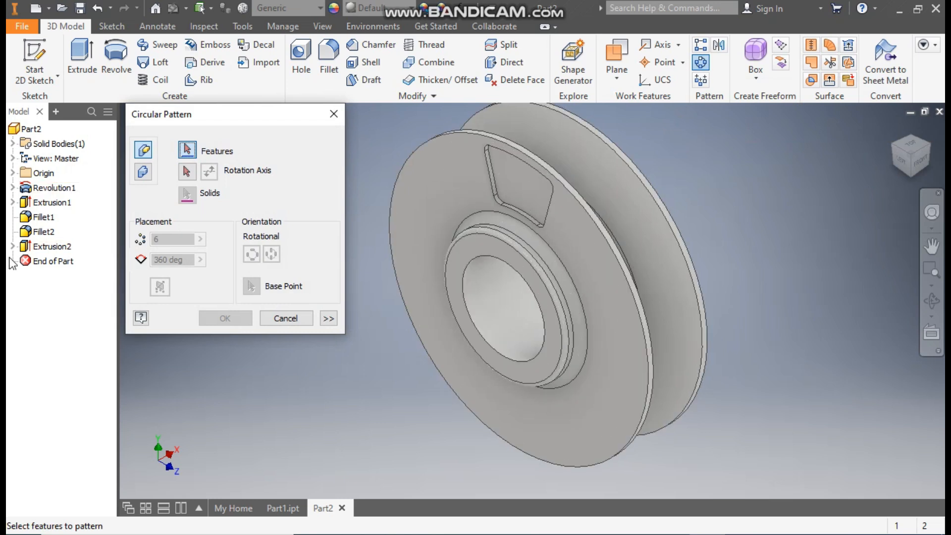
left_click(64, 246)
left_click(186, 171)
left_click(503, 227)
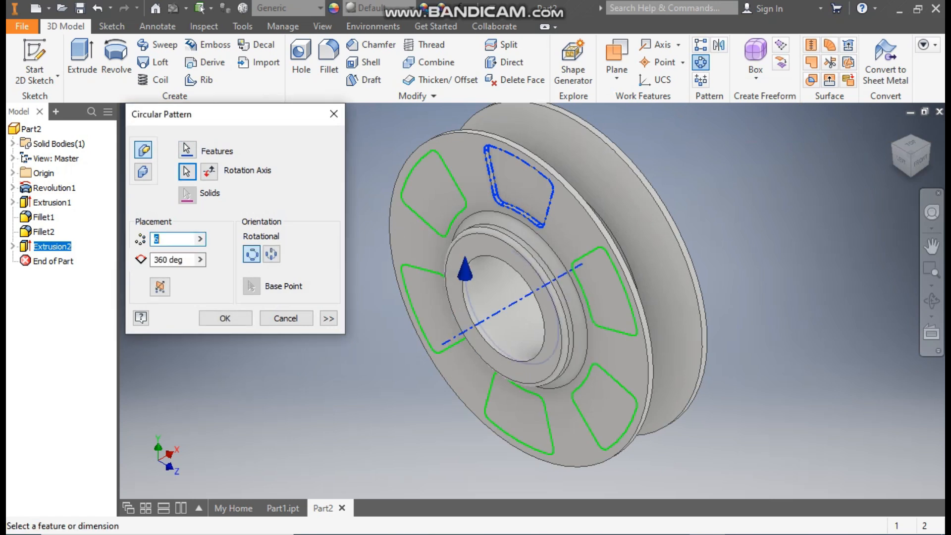
left_click(905, 162)
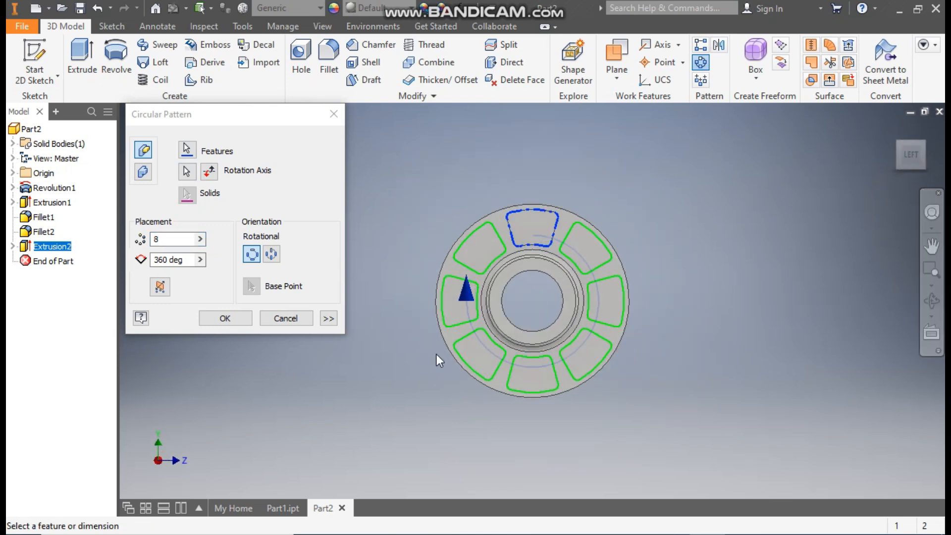
left_click(226, 318)
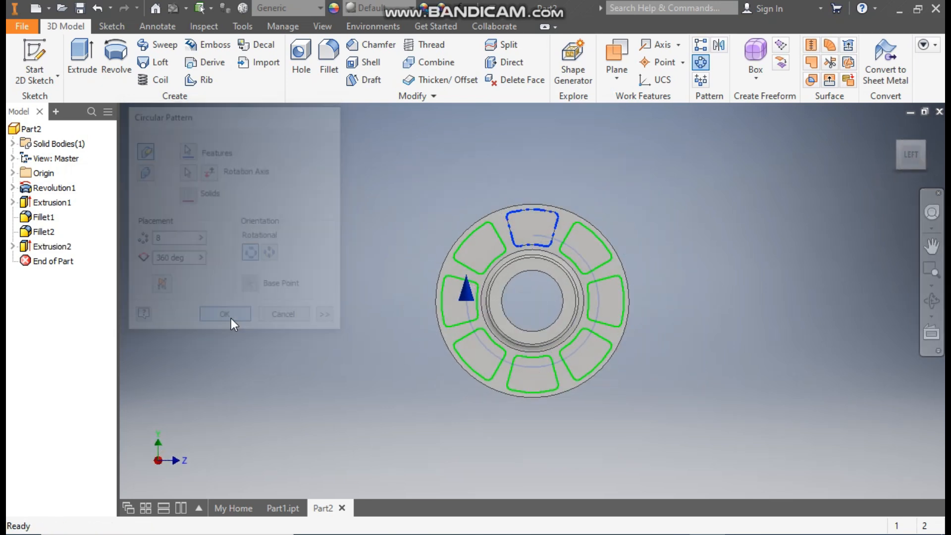
Mirror both hub fillets, the pocket cut and its circular pattern to the opposite flange about the YZ Plane.
scroll(633, 301, "up", 5)
middle_click_drag(658, 297, 689, 298)
scroll(689, 298, "down", 3)
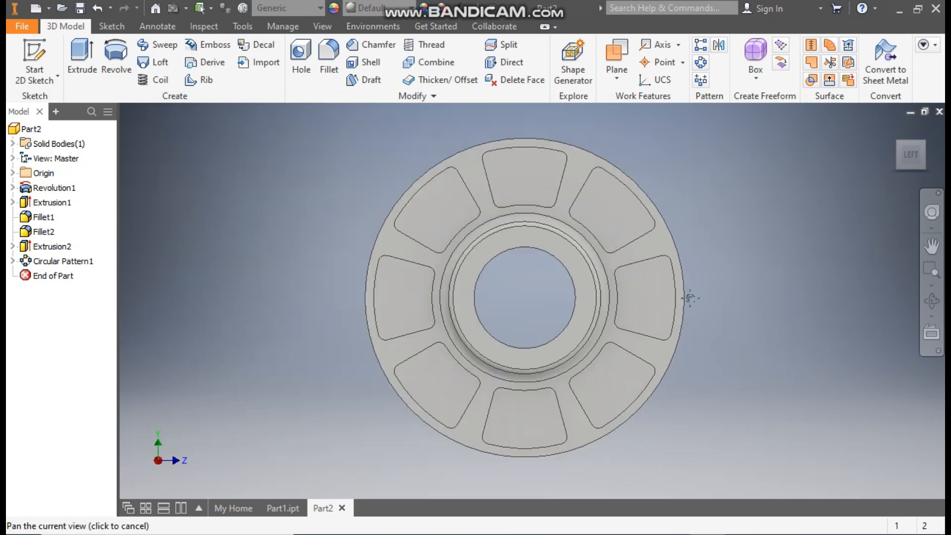
left_click(892, 128)
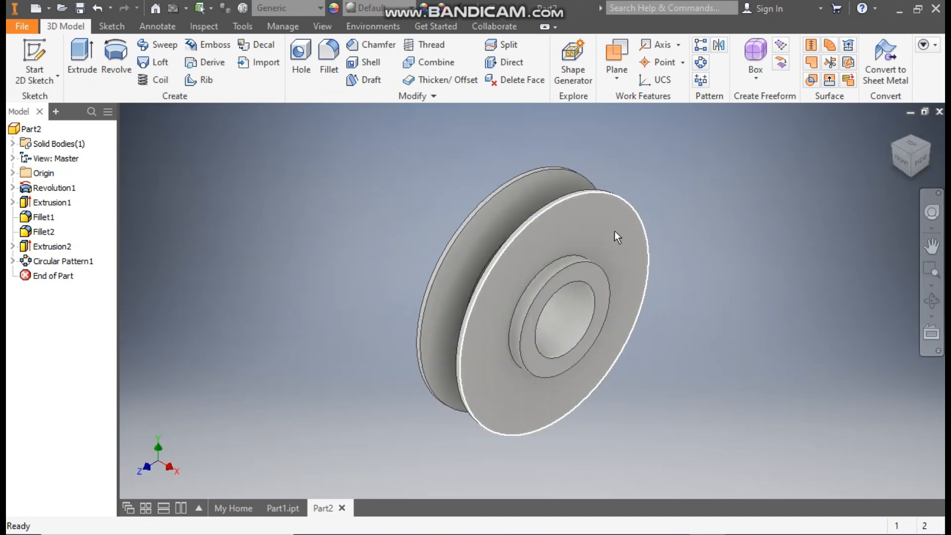
left_click(889, 140)
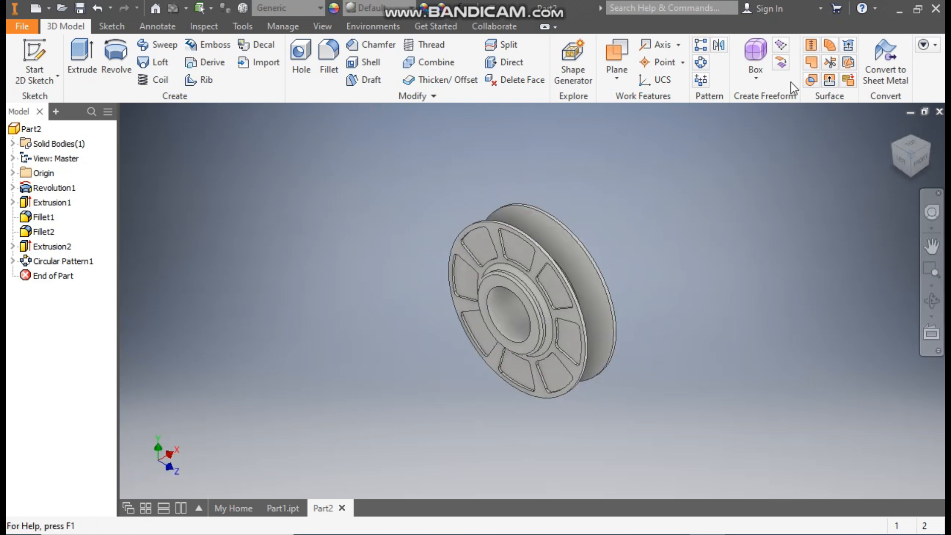
left_click(720, 46)
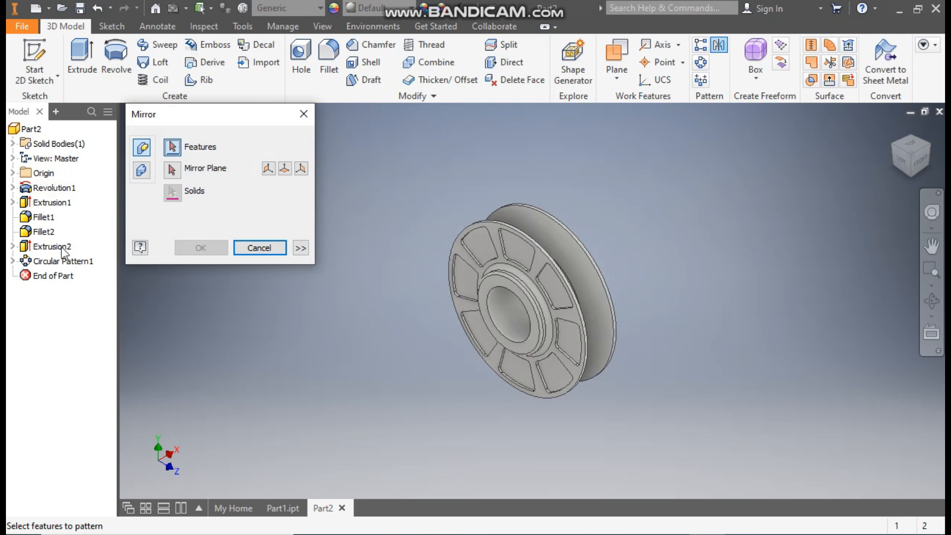
left_click(42, 218)
left_click(45, 232)
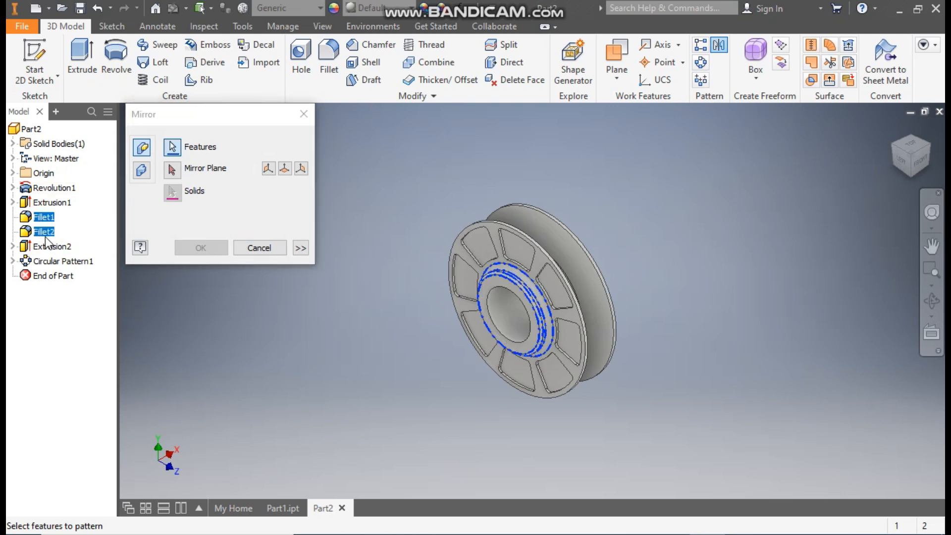
left_click(49, 248)
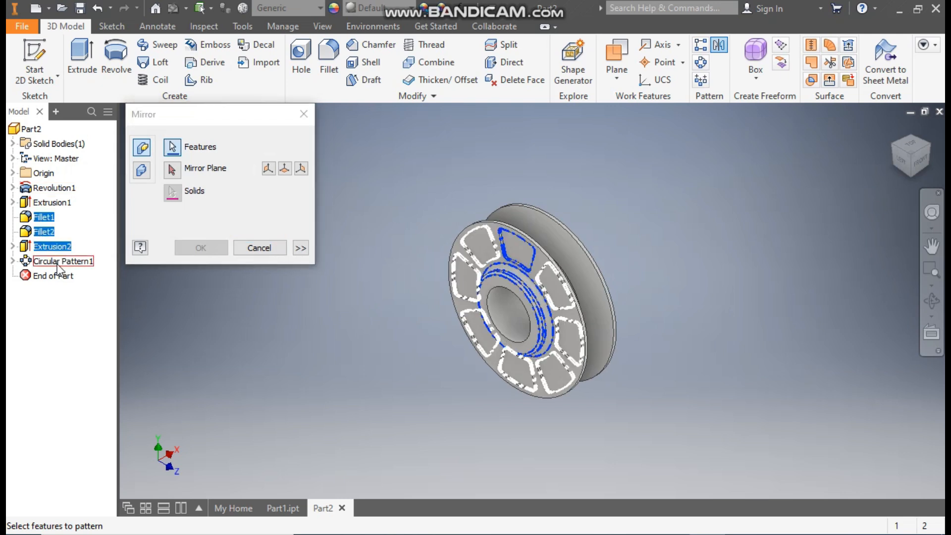
left_click(58, 268)
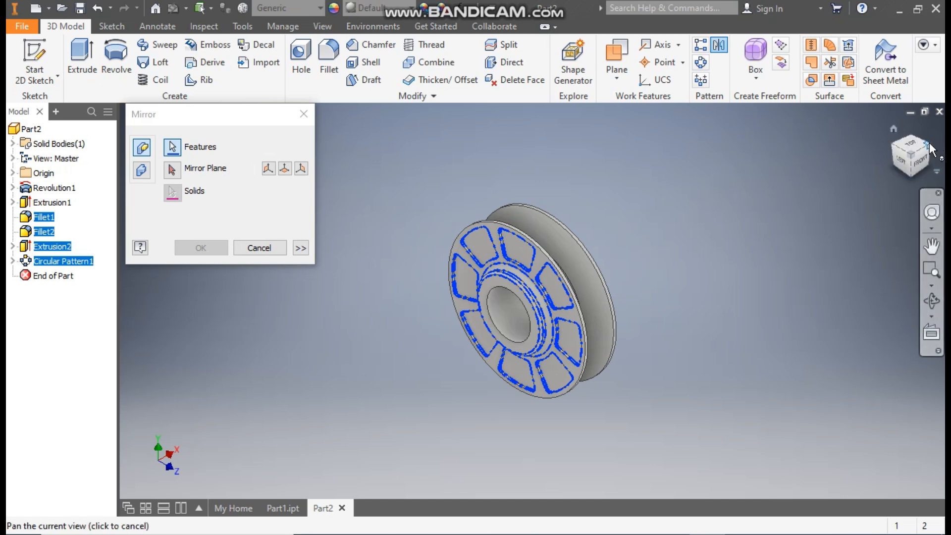
left_click(929, 148)
left_click(172, 171)
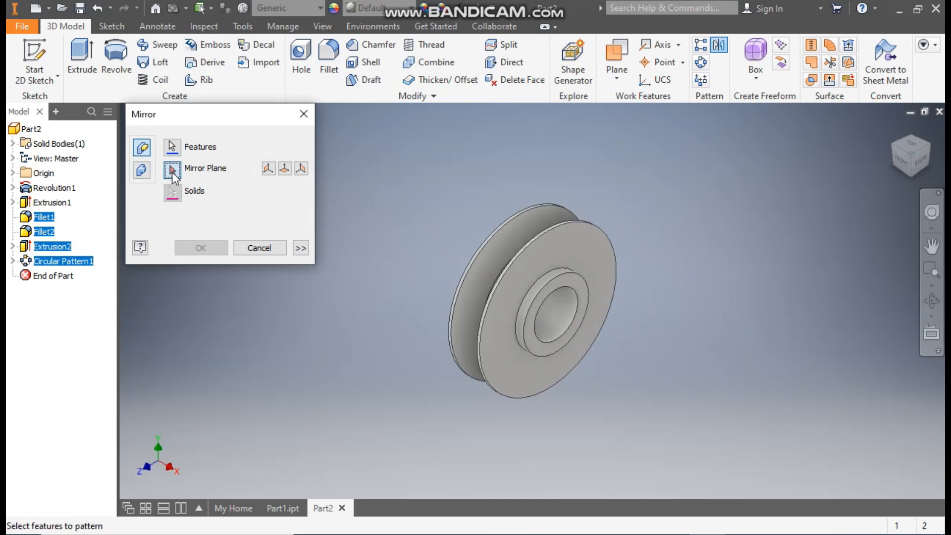
left_click(12, 173)
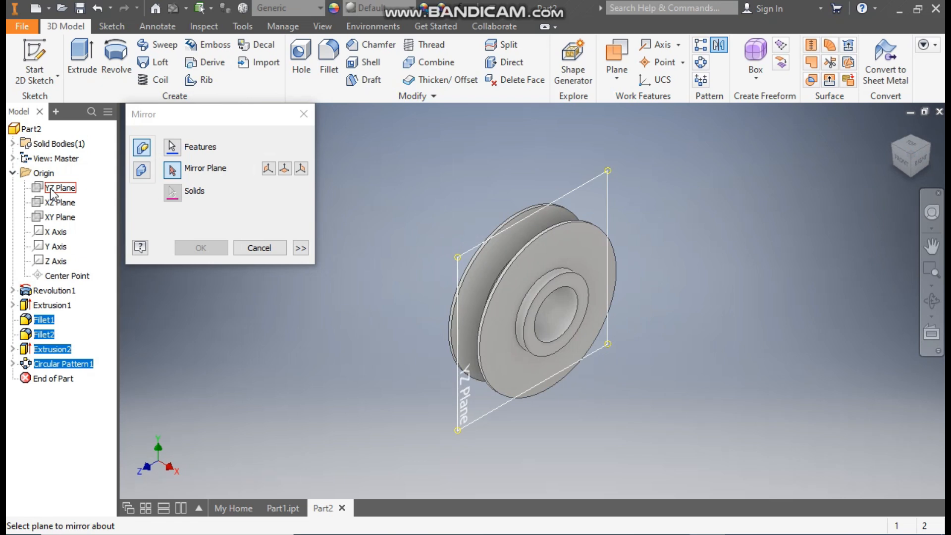
left_click(59, 189)
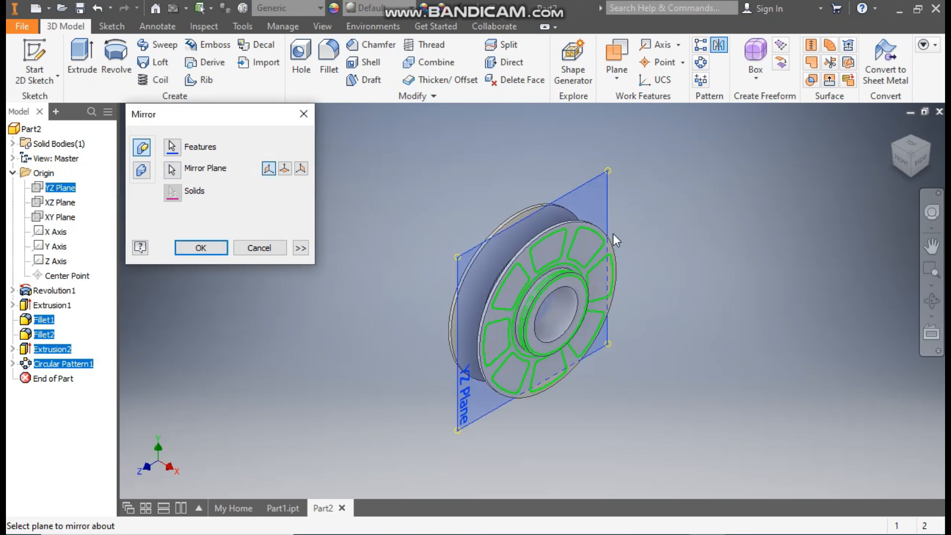
left_click(192, 250)
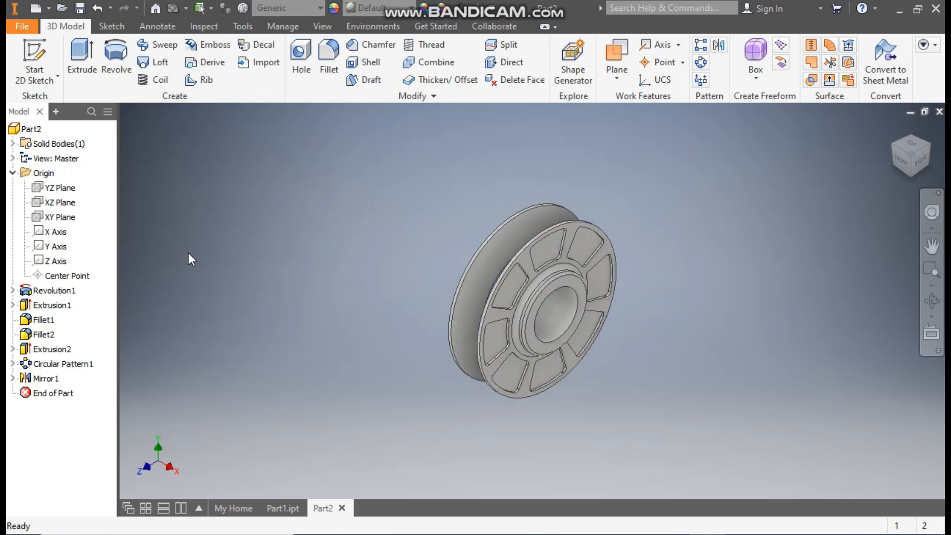
Apply the Light Red appearance to the whole pulley.
scroll(516, 389, "up", 4)
middle_click_drag(517, 386, 506, 435)
scroll(515, 396, "down", 1)
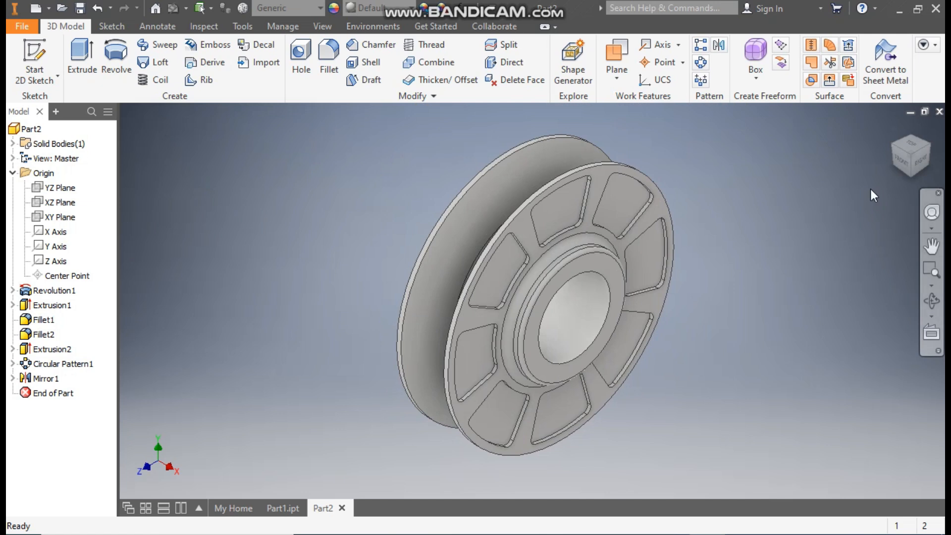
left_click(891, 151)
scroll(483, 385, "up", 4)
scroll(482, 384, "down", 1)
middle_click_drag(482, 384, 460, 438)
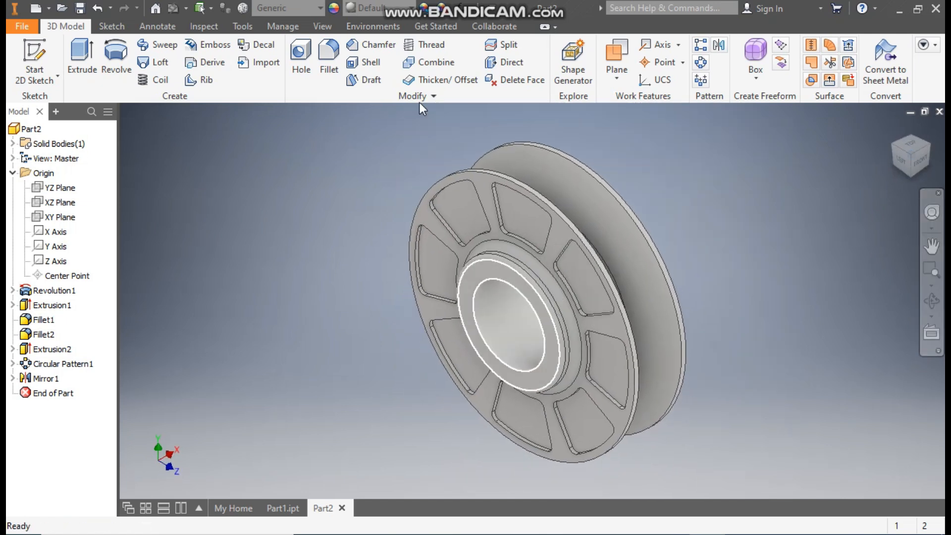
left_click(381, 8)
scroll(408, 180, "down", 12)
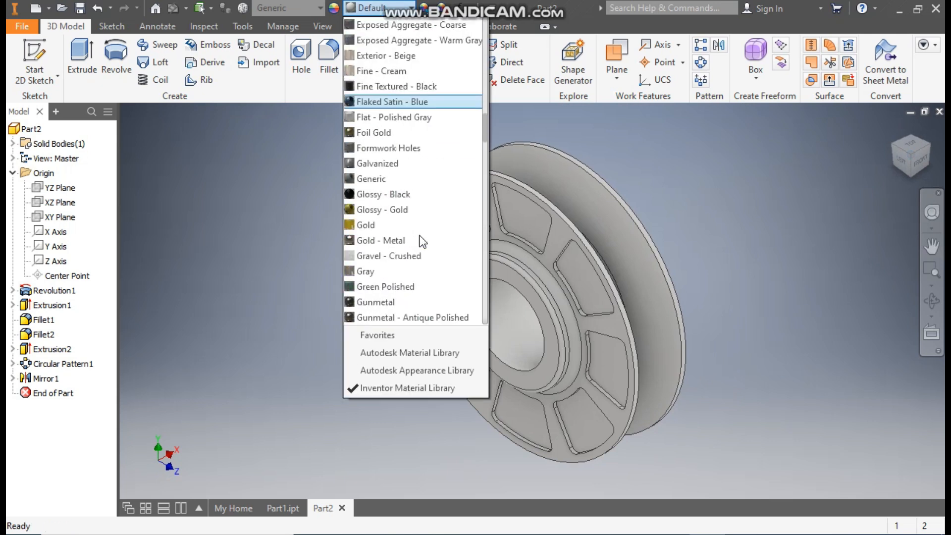
left_click(386, 148)
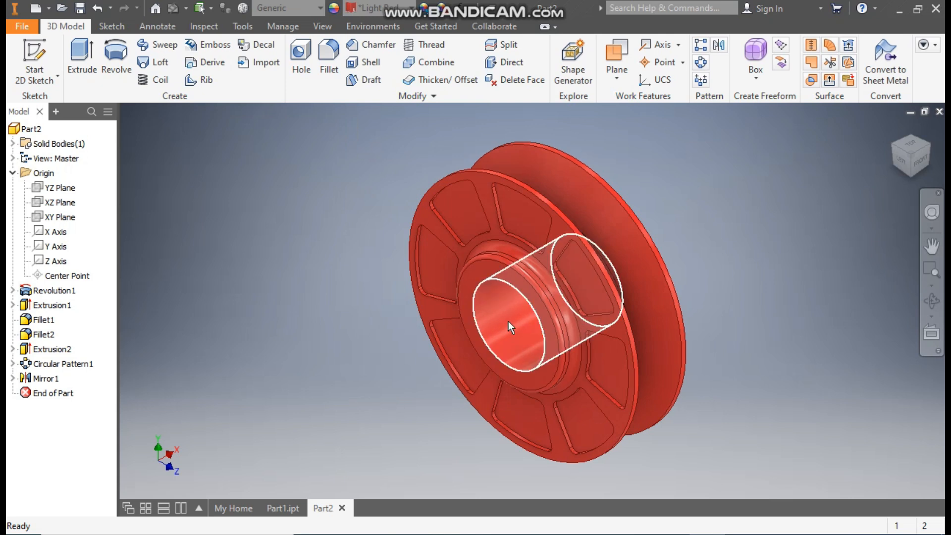
Give the bore's cylindrical face the Aluminum - Polished appearance.
left_click(508, 321)
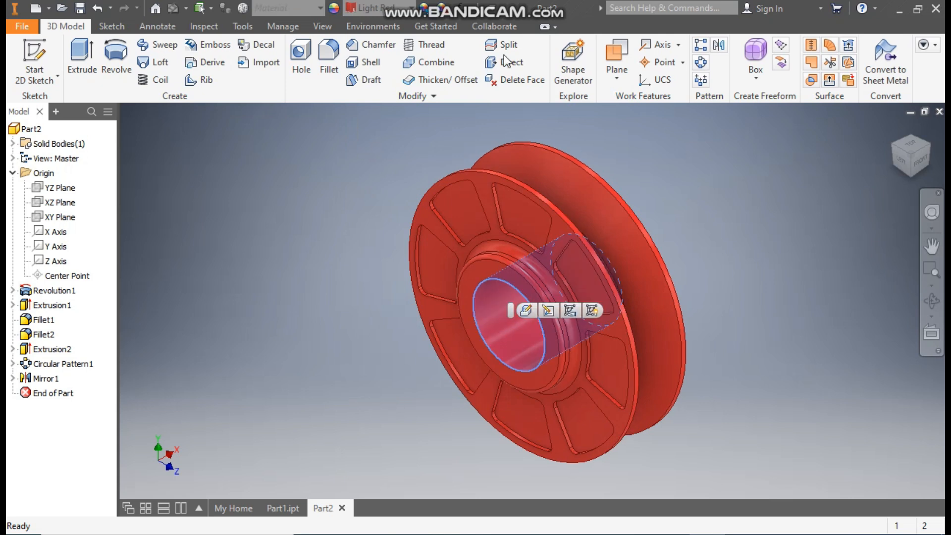
left_click(392, 6)
scroll(403, 149, "up", 10)
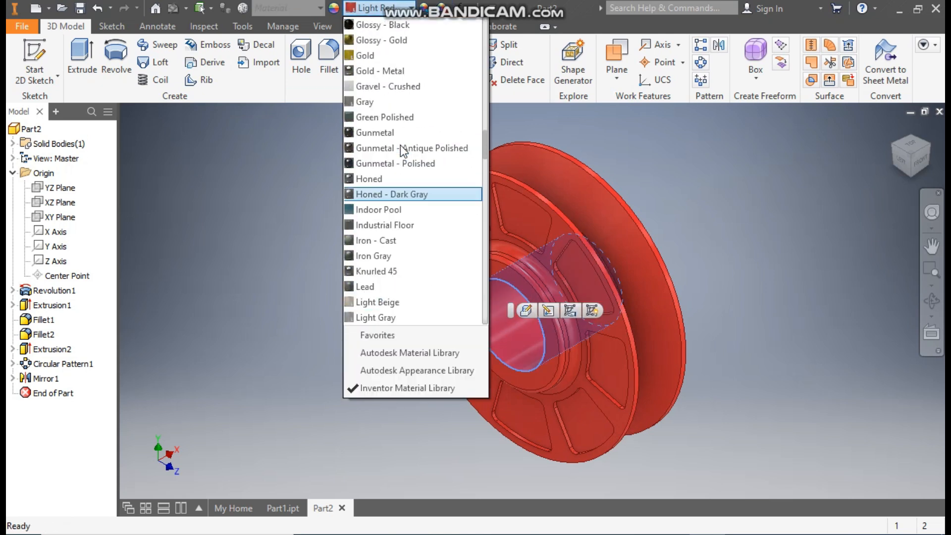
scroll(403, 148, "up", 15)
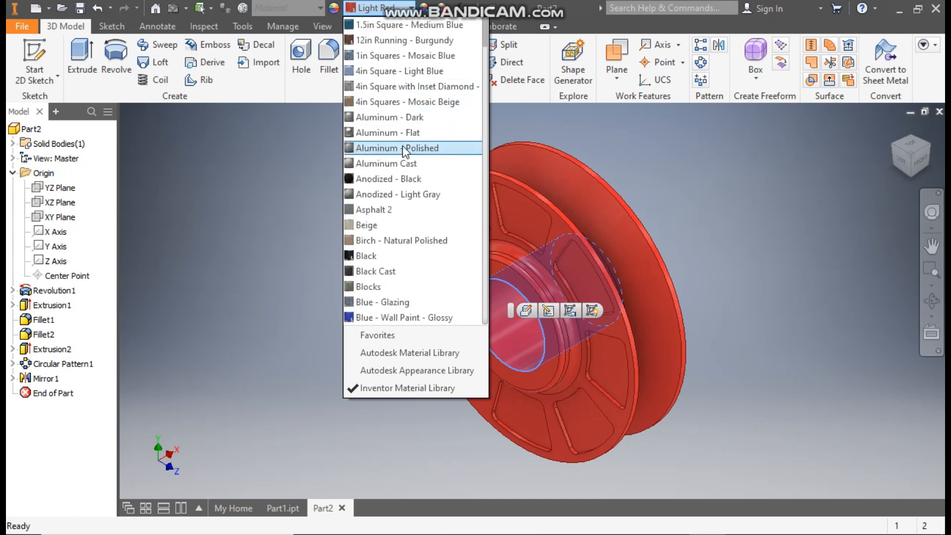
left_click(404, 148)
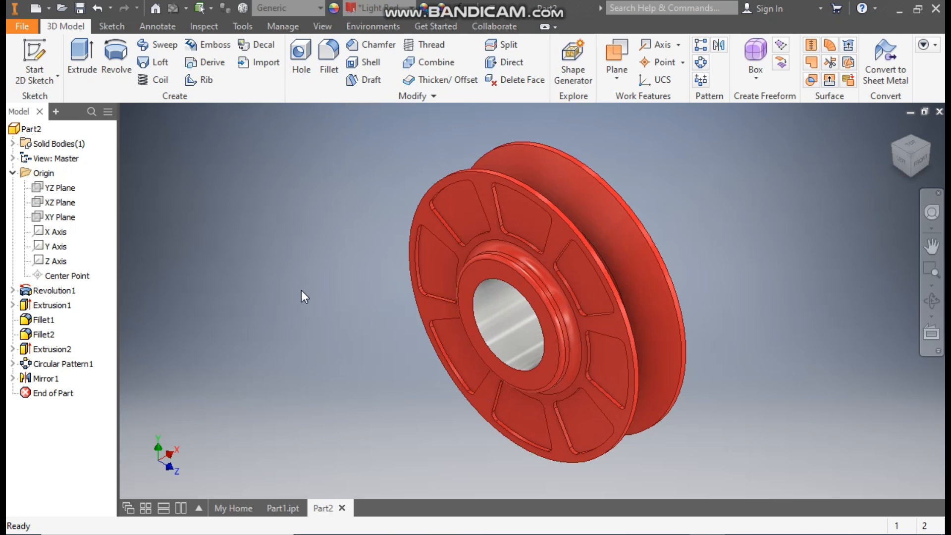
left_click(929, 144)
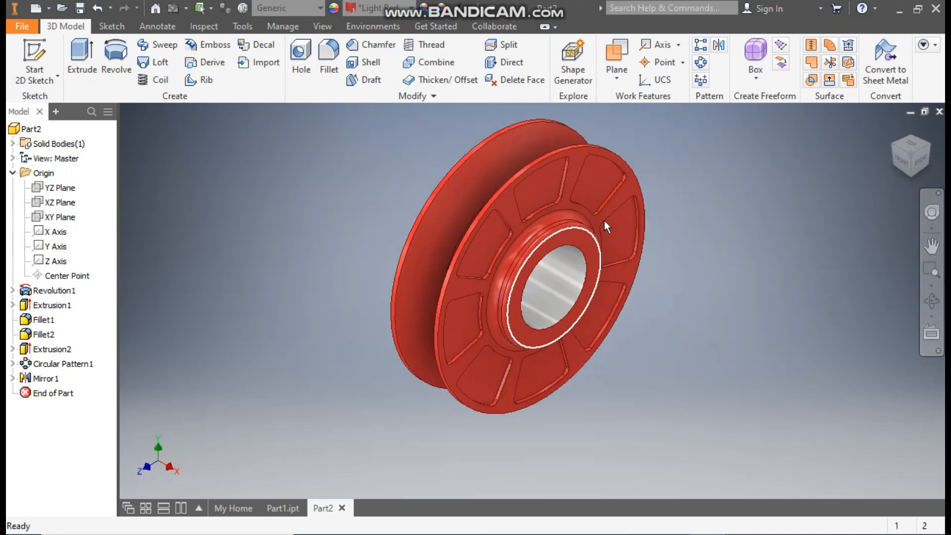
left_click(888, 142)
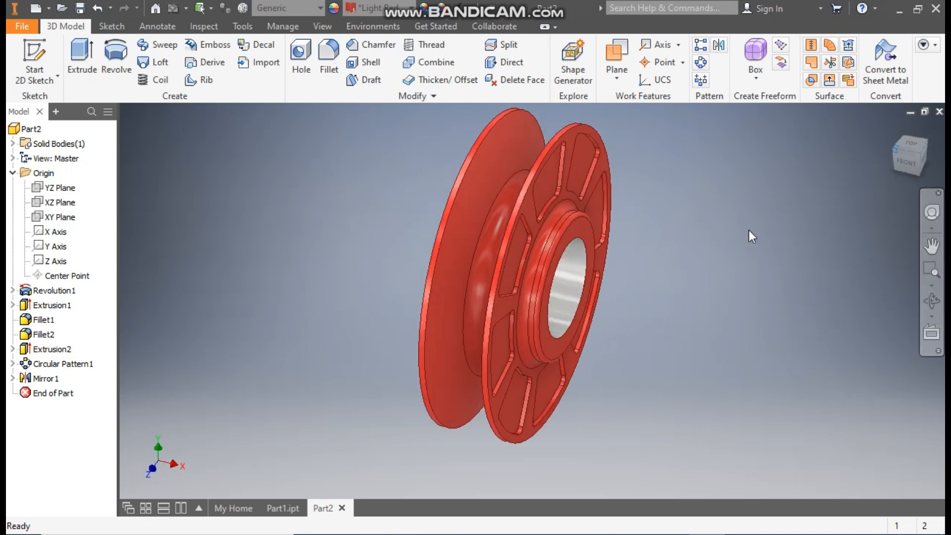
left_click_drag(594, 241, 559, 246)
key("Escape")
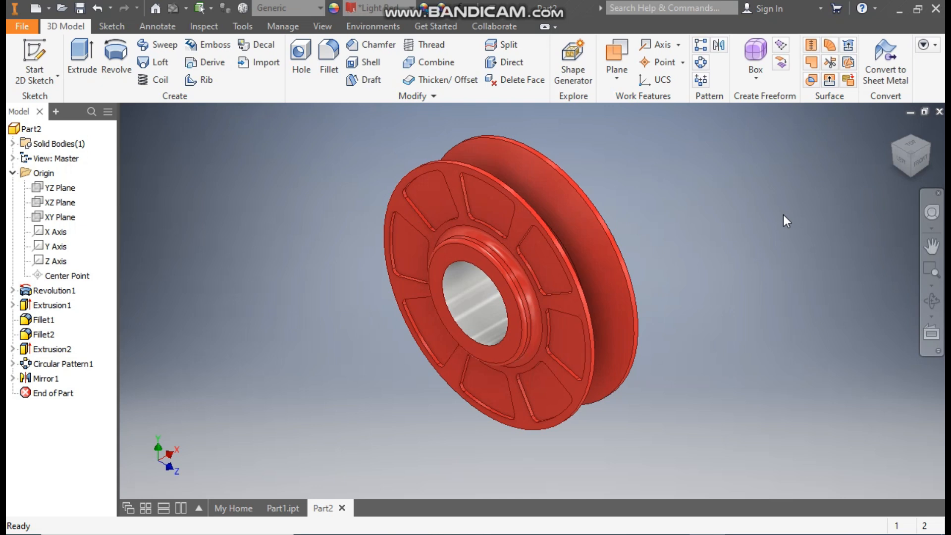